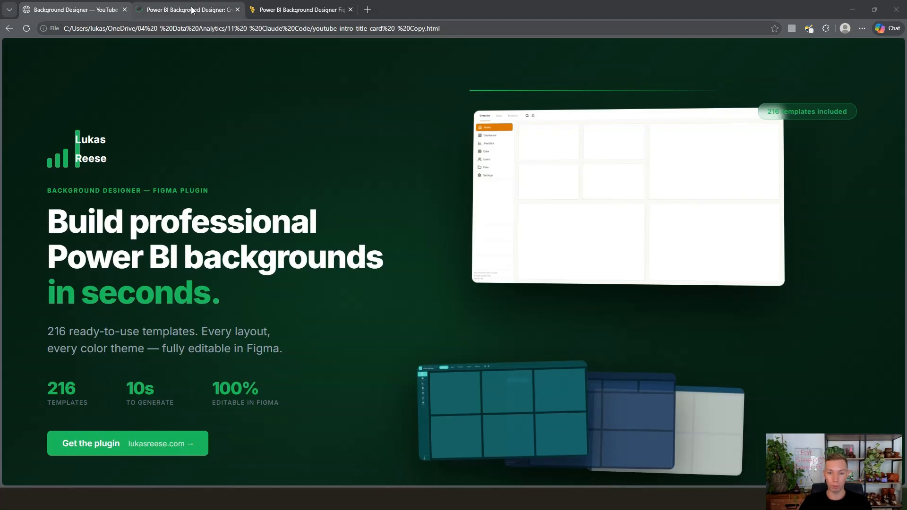
Step: Review the Power BI Background Designer product page, covering its launch price, problem list and five setup steps
left_click(192, 10)
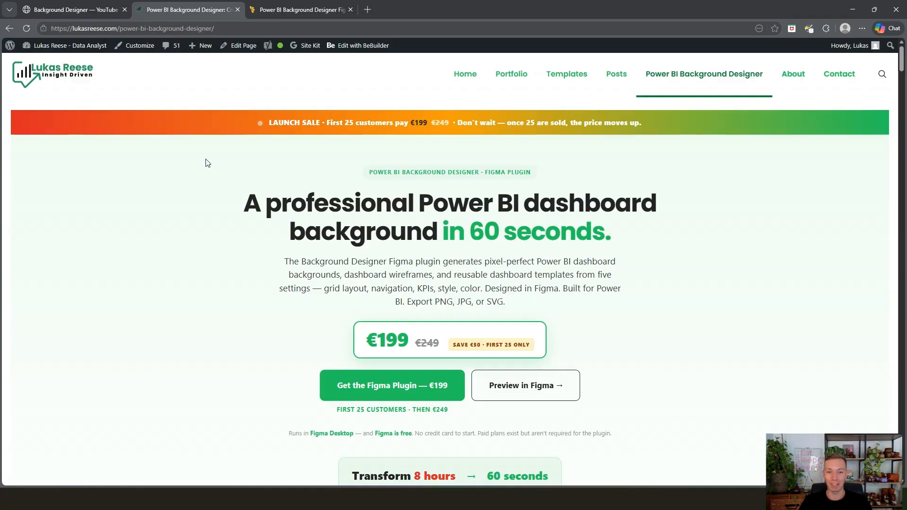
scroll(197, 230, "down", 13)
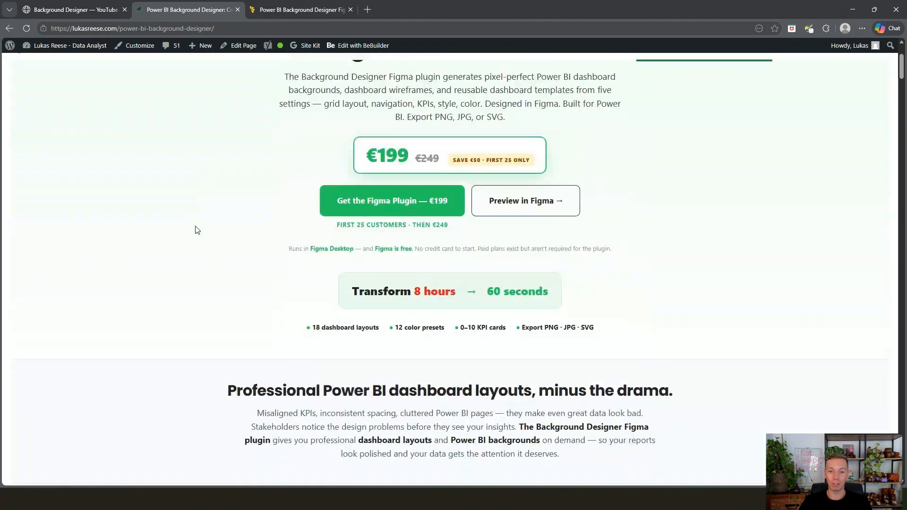
scroll(197, 230, "down", 13)
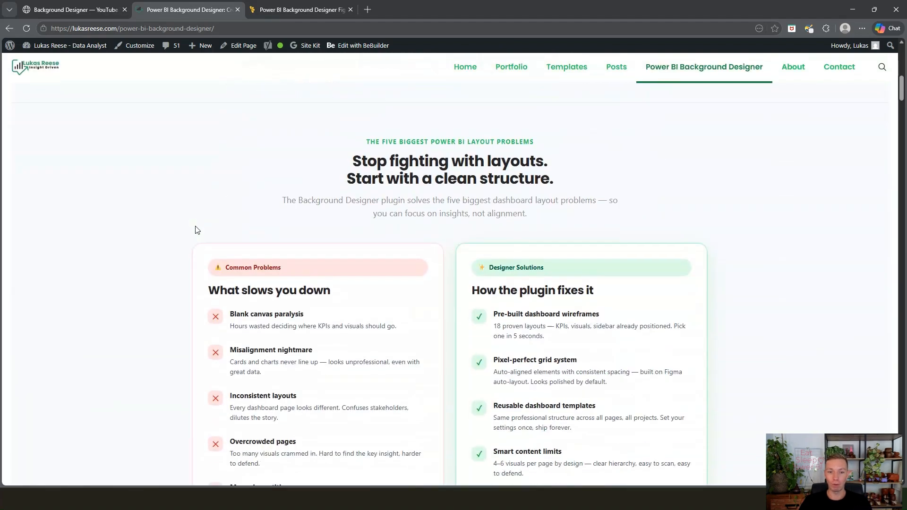
scroll(197, 230, "down", 15)
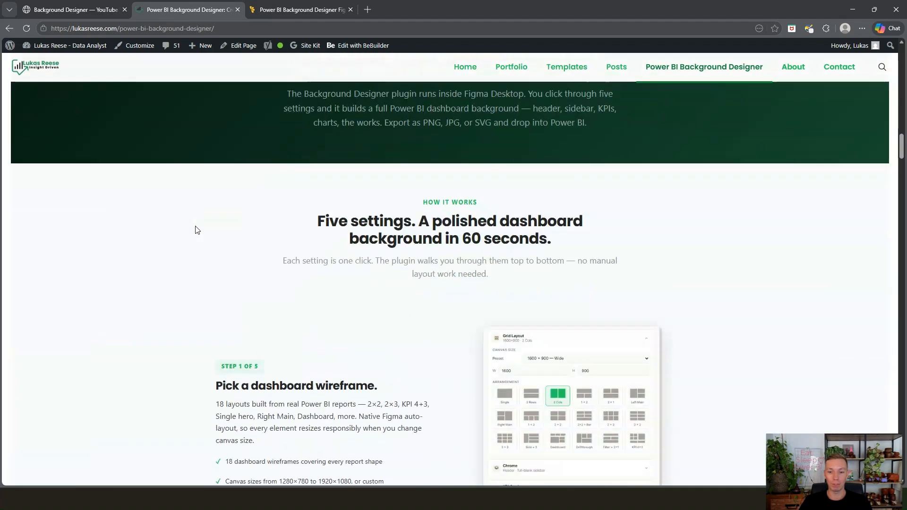
scroll(198, 230, "down", 20)
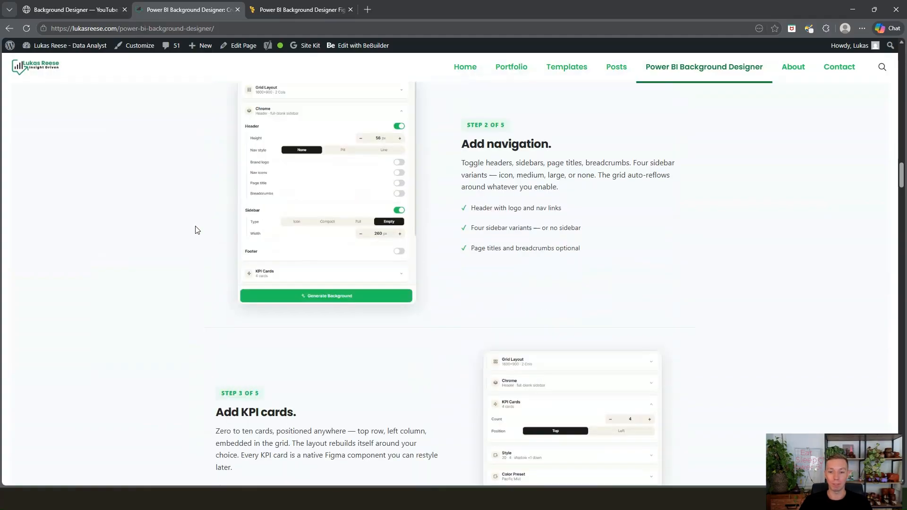
scroll(197, 230, "down", 1)
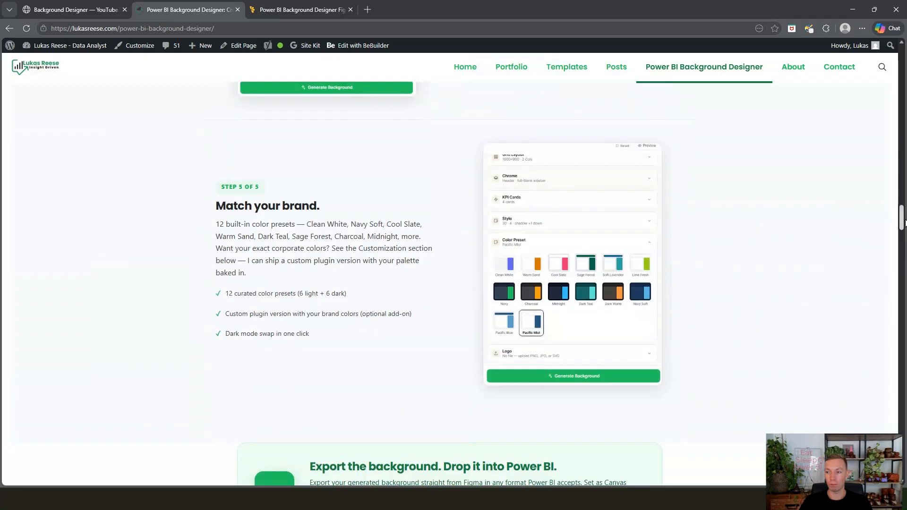
left_click_drag(901, 220, 898, 51)
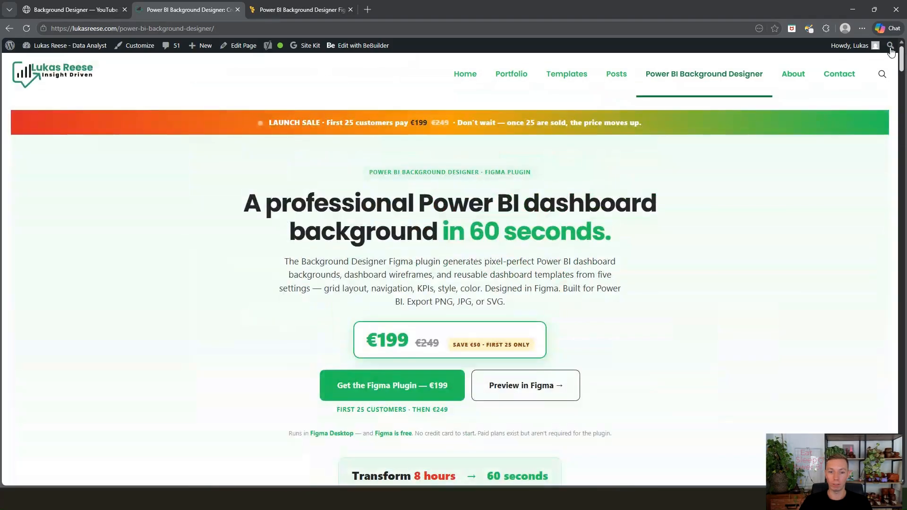
Step: View the checkout page for the Power BI Background Designer Figma plugin
left_click(393, 396)
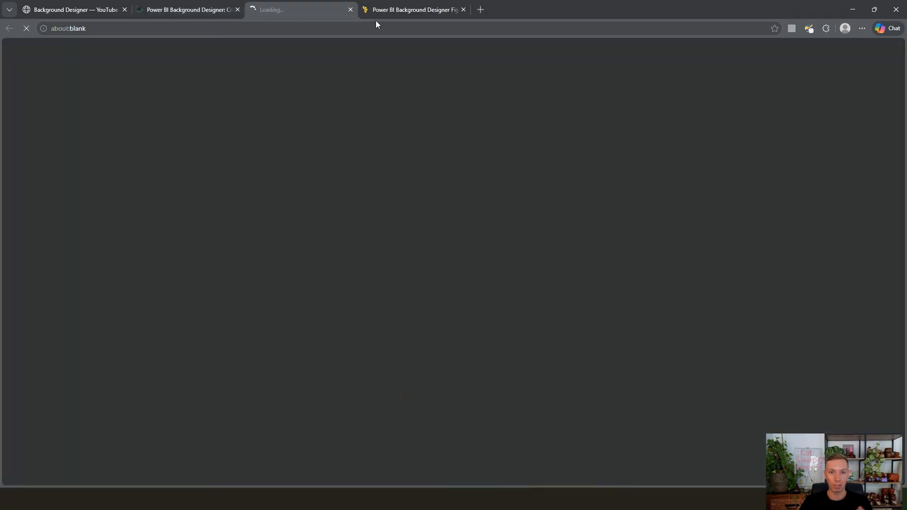
left_click(350, 9)
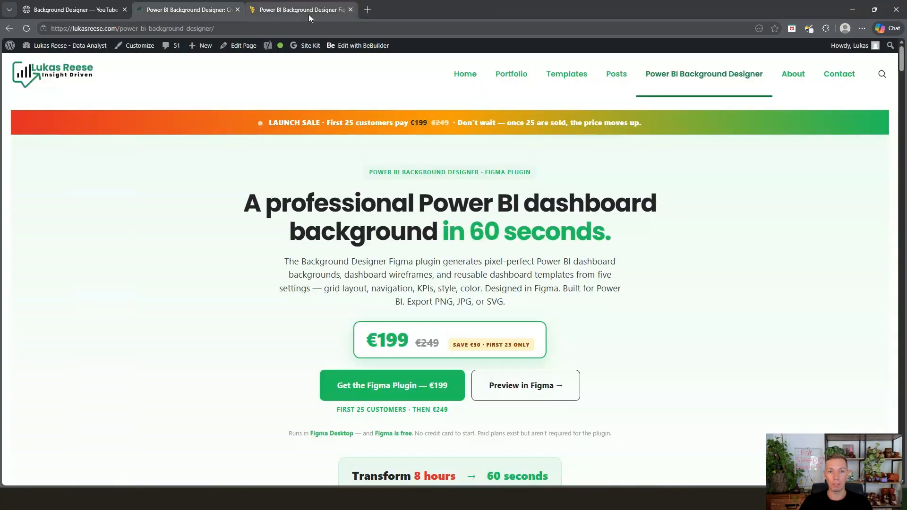
left_click(308, 15)
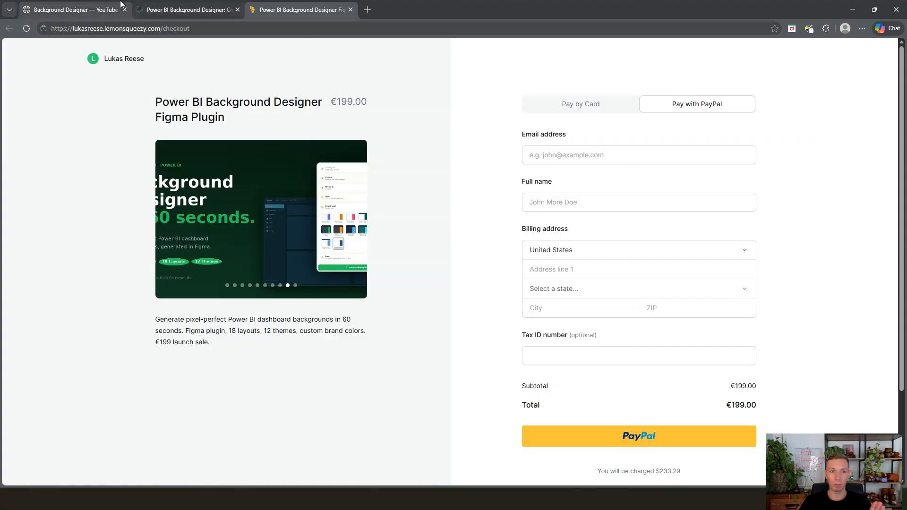
Step: Switch to File Explorer and view the plugin files in the Test plugin folder
left_click(99, 5)
mouse_move(455, 499)
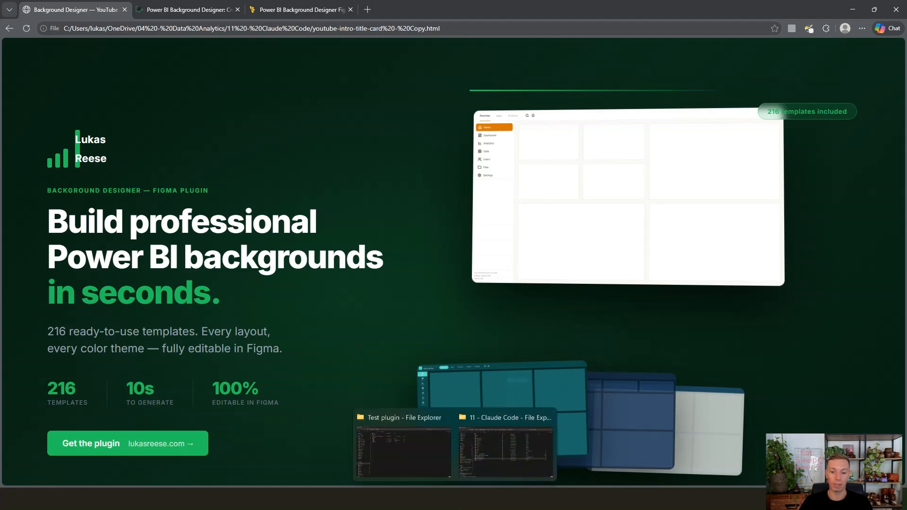
left_click(432, 455)
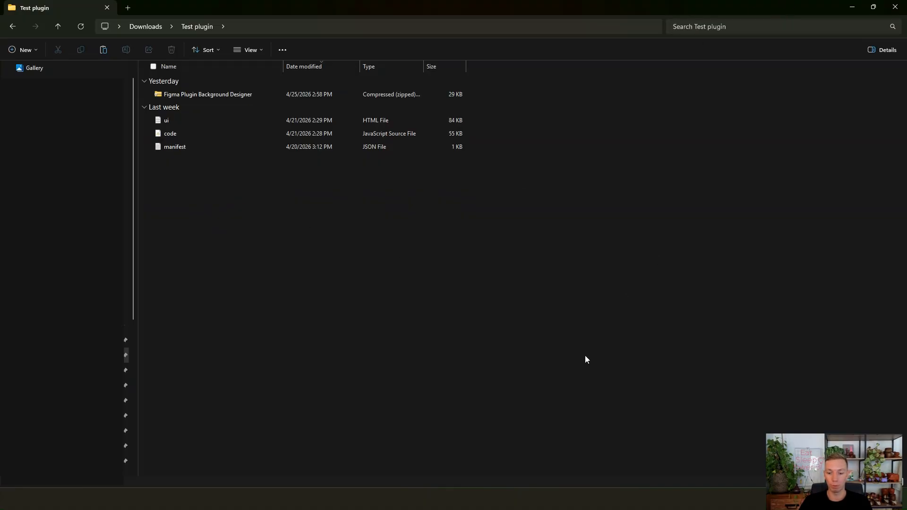
Step: Switch to Figma and import the development plugin from the manifest file in the Test plugin folder
mouse_move(601, 498)
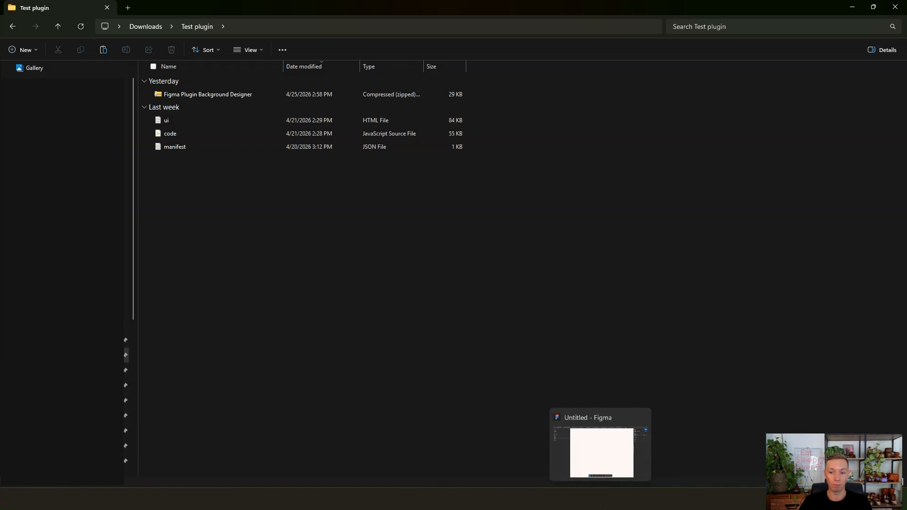
left_click(603, 455)
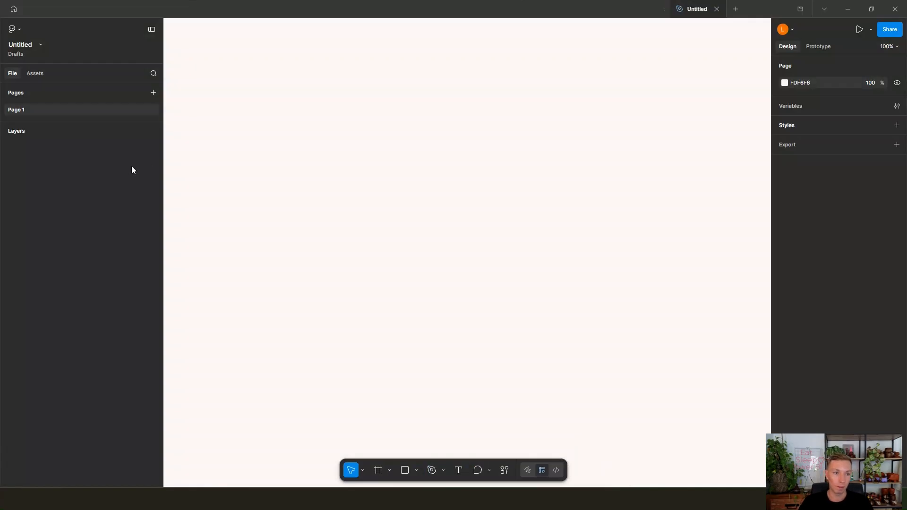
left_click(18, 29)
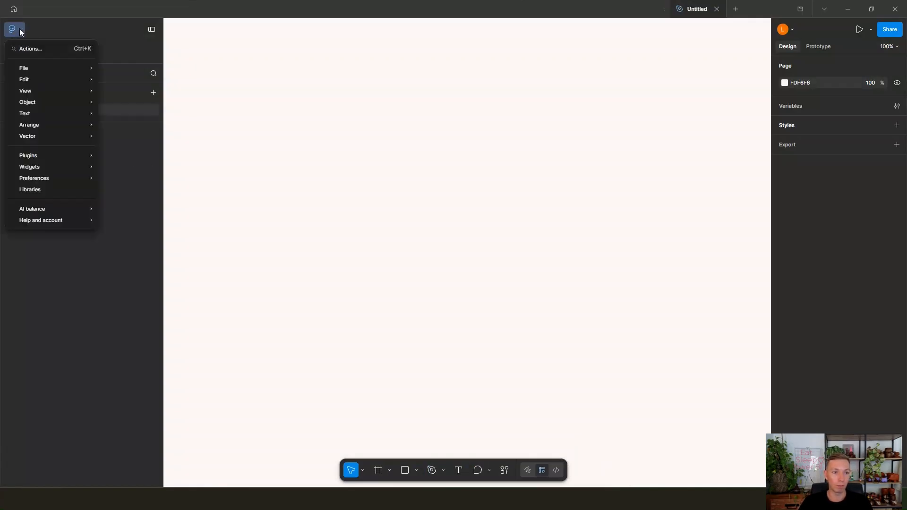
mouse_move(51, 167)
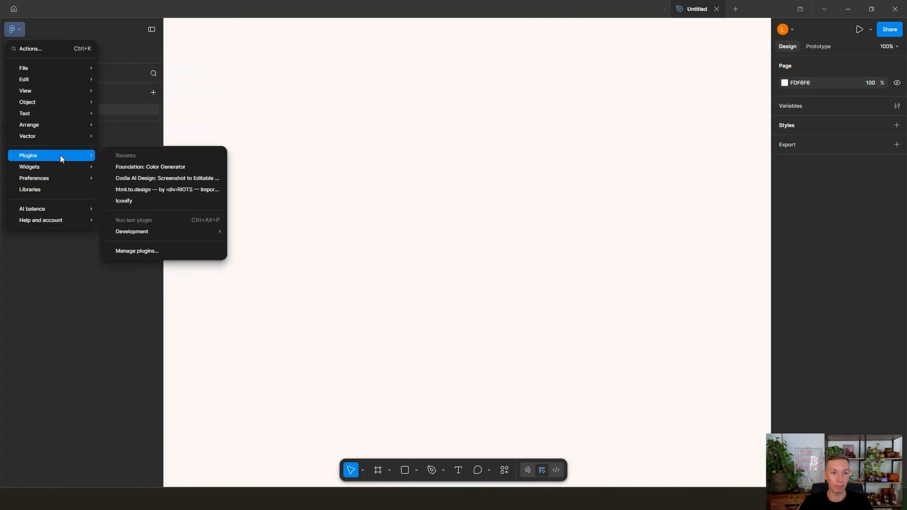
mouse_move(148, 231)
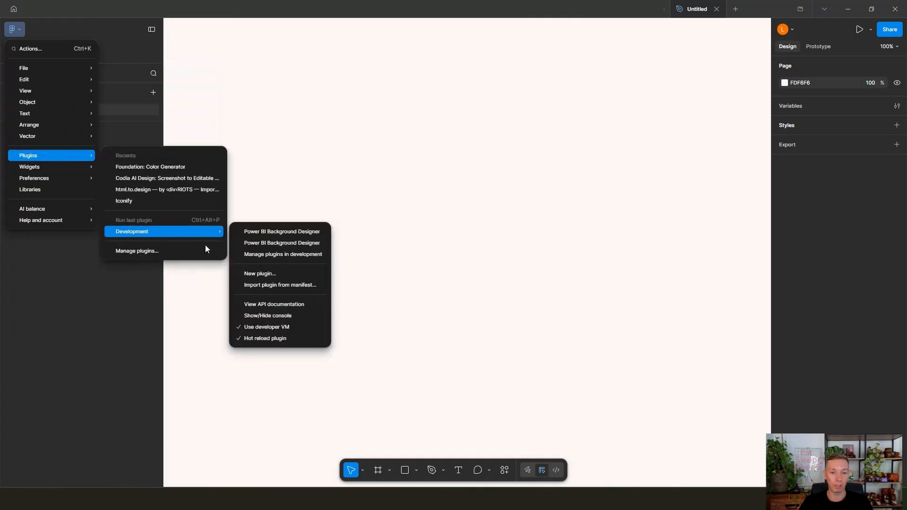
left_click(267, 287)
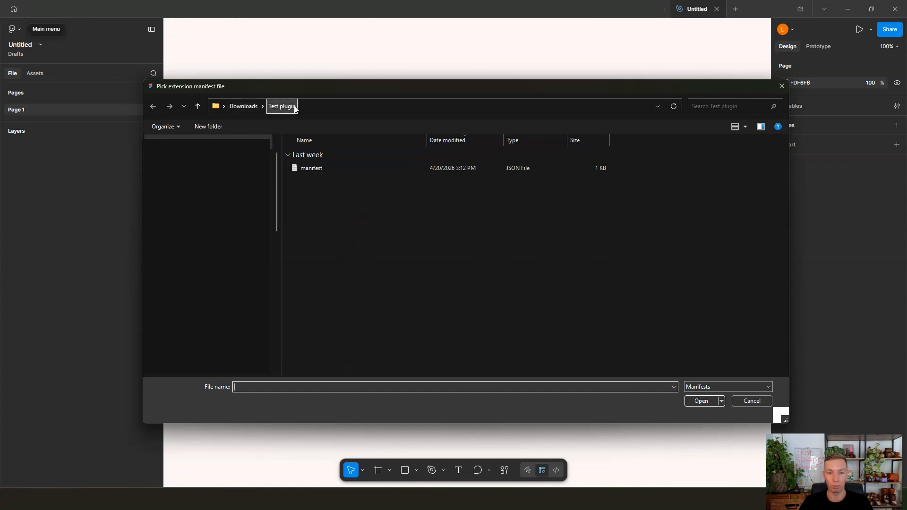
left_click(335, 168)
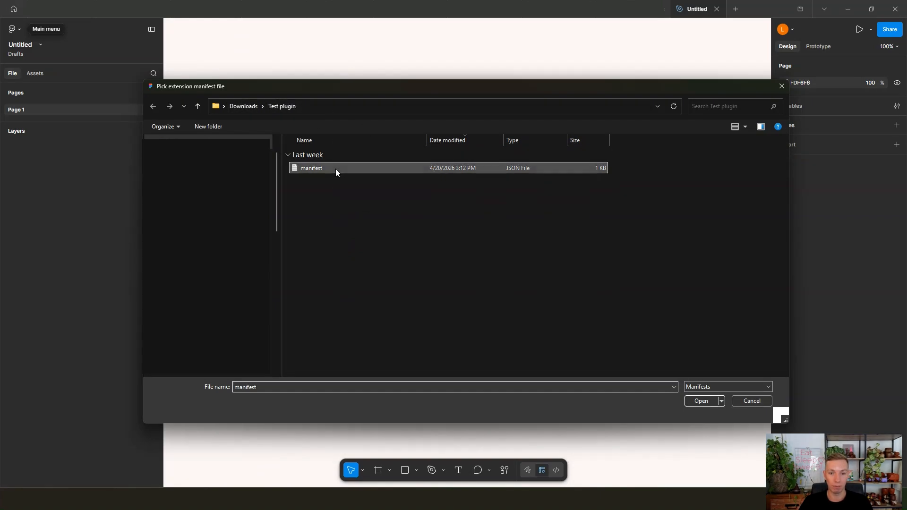
left_click(701, 401)
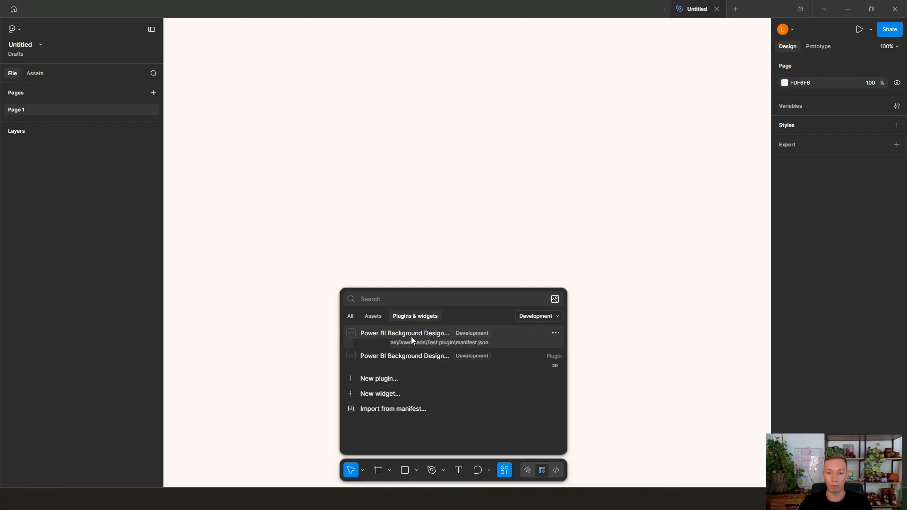
Step: Run the Power BI Background Designer plugin from the Test plugin folder and move its window toward the canvas centre
left_click(411, 337)
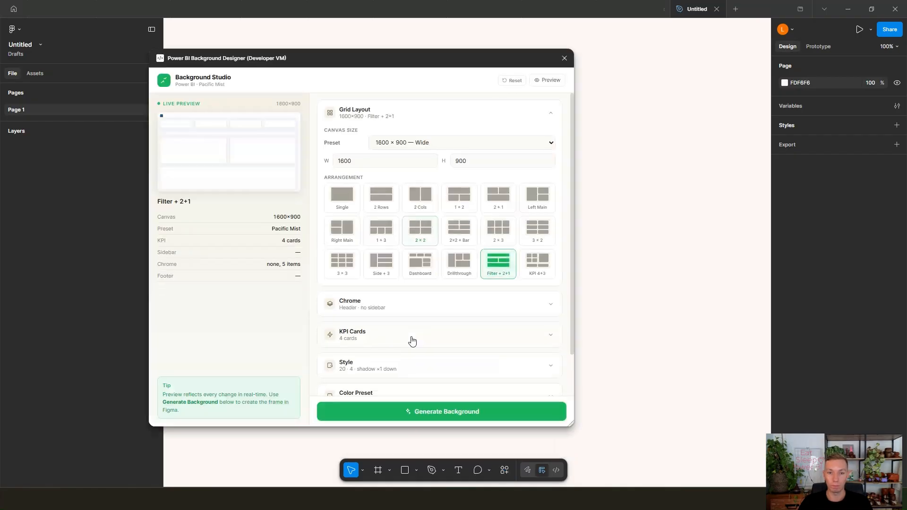
left_click_drag(366, 62, 433, 72)
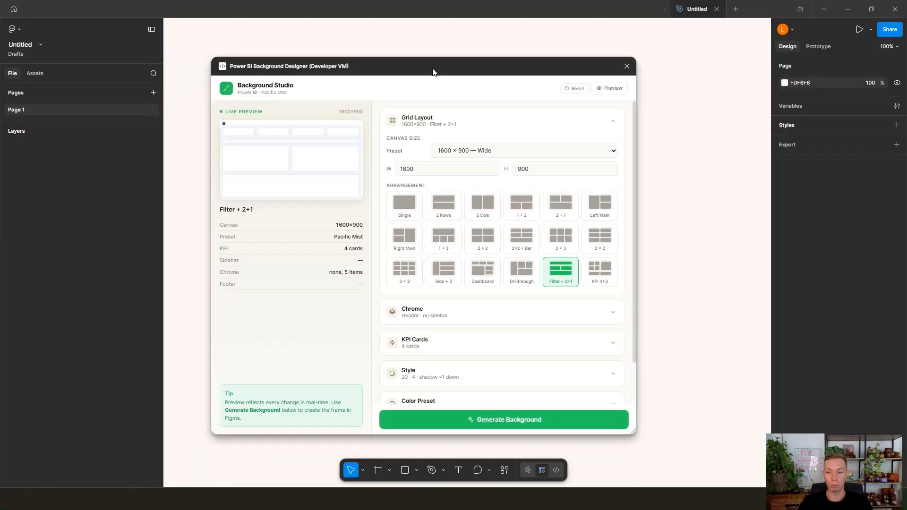
Step: Examine the plugin's setting sections and the Grid Layout canvas size presets and arrangements, leaving the Grid Layout section collapsed
left_click(599, 120)
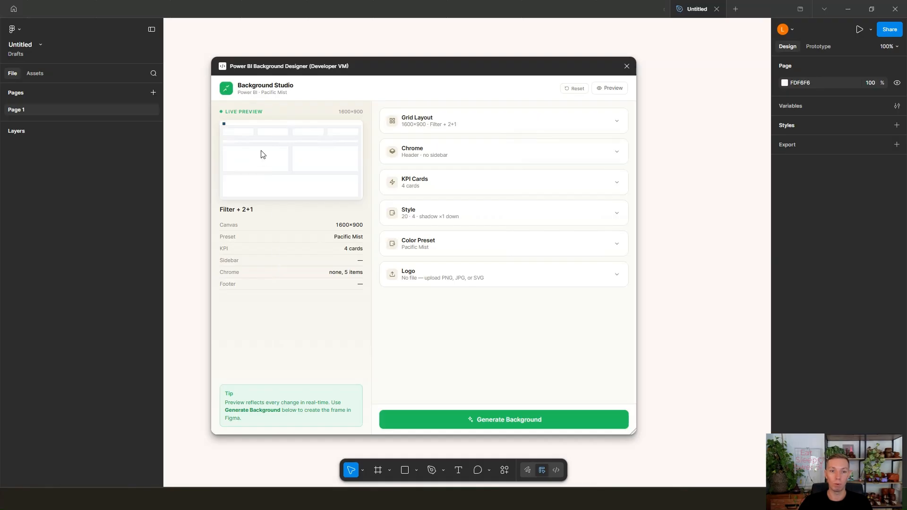
left_click(481, 125)
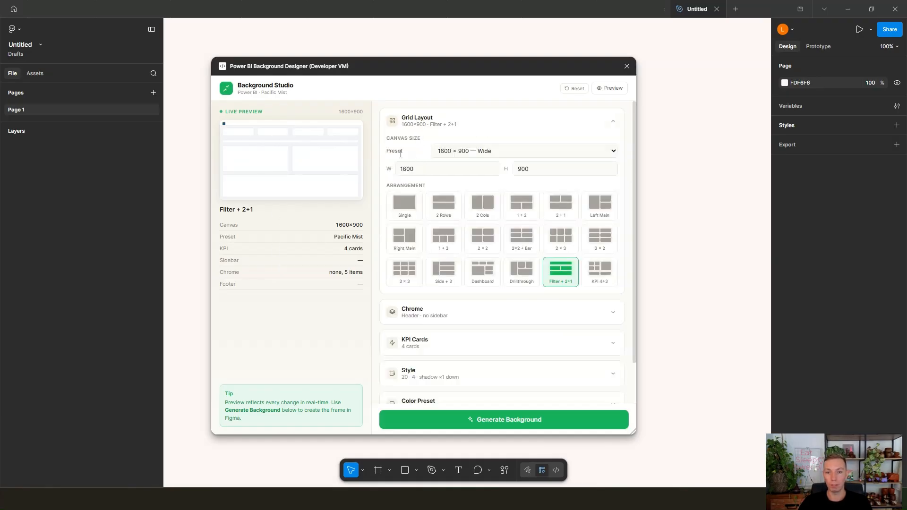
left_click(448, 155)
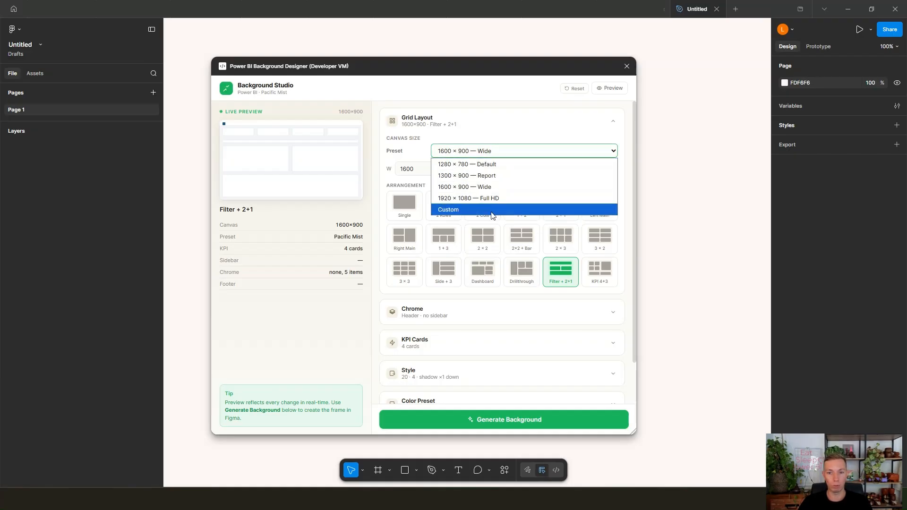
left_click(535, 108)
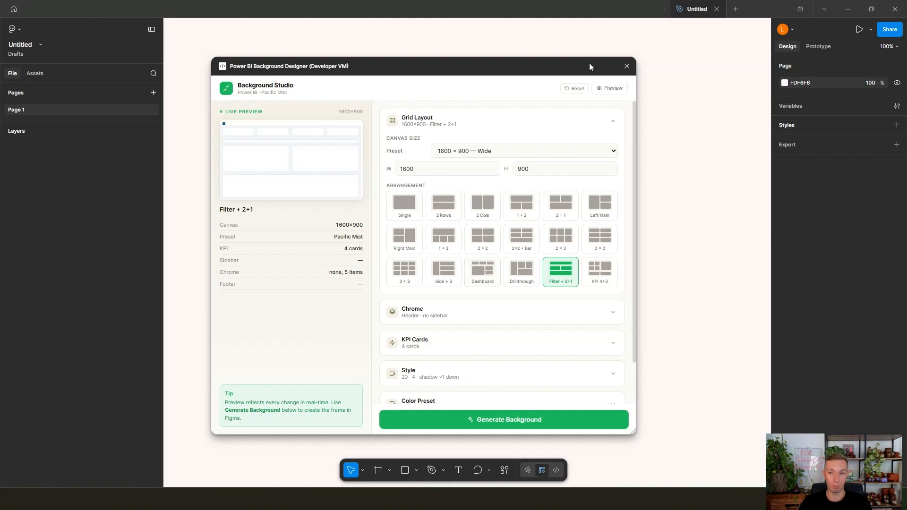
left_click(615, 126)
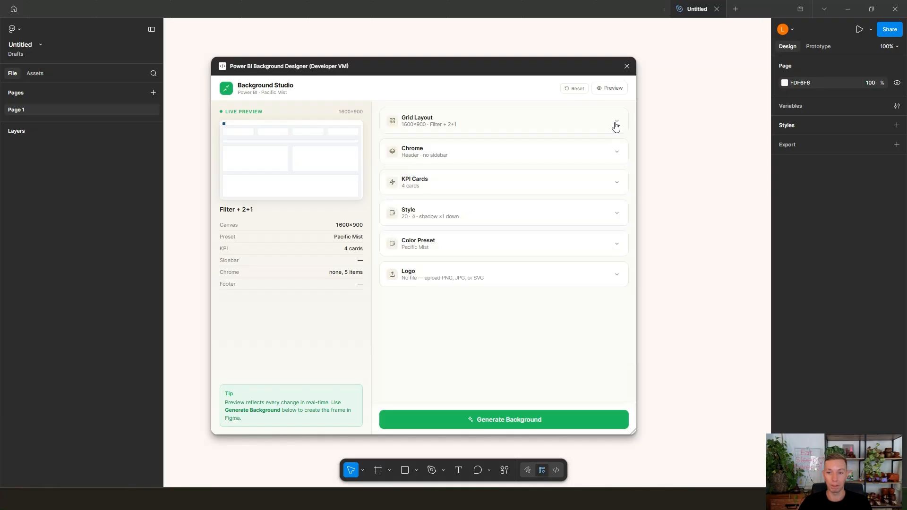
Step: In the Chrome settings, toggle the header off and on, try the Pill nav style, and set the nav style to Line
left_click(610, 156)
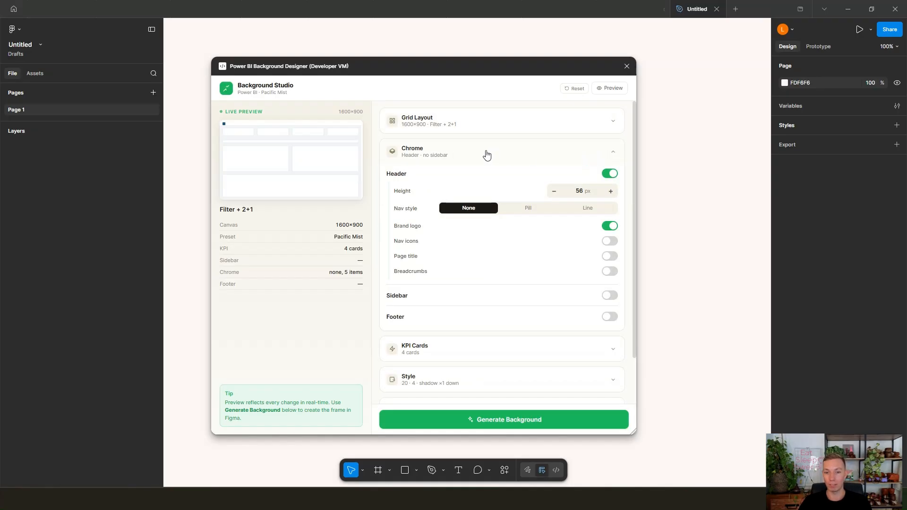
left_click(611, 175)
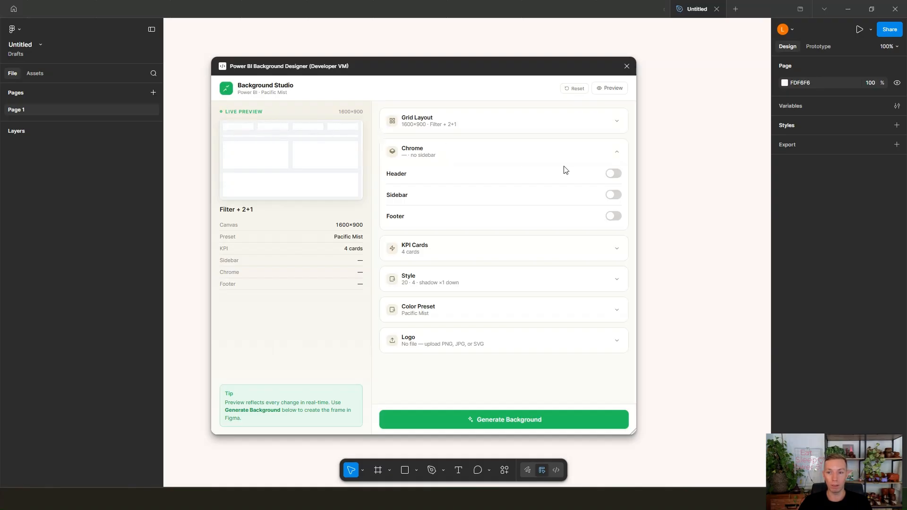
left_click(613, 175)
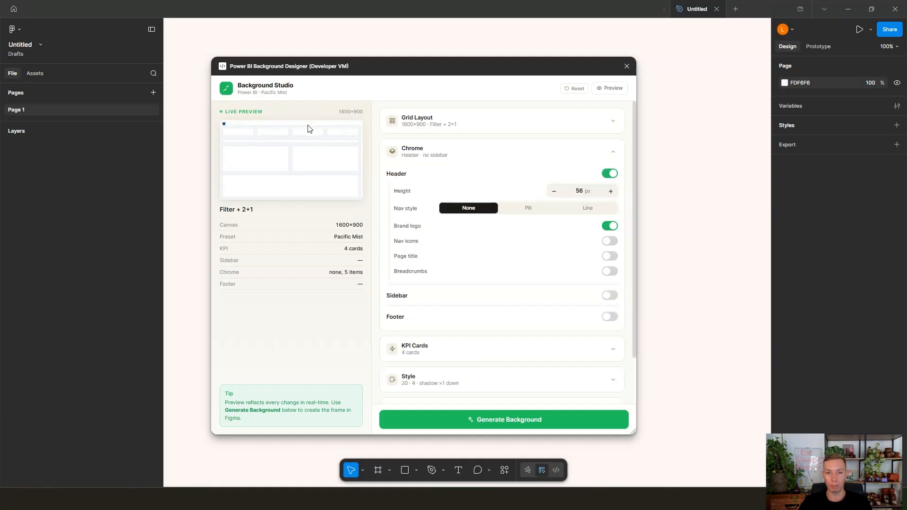
left_click(528, 216)
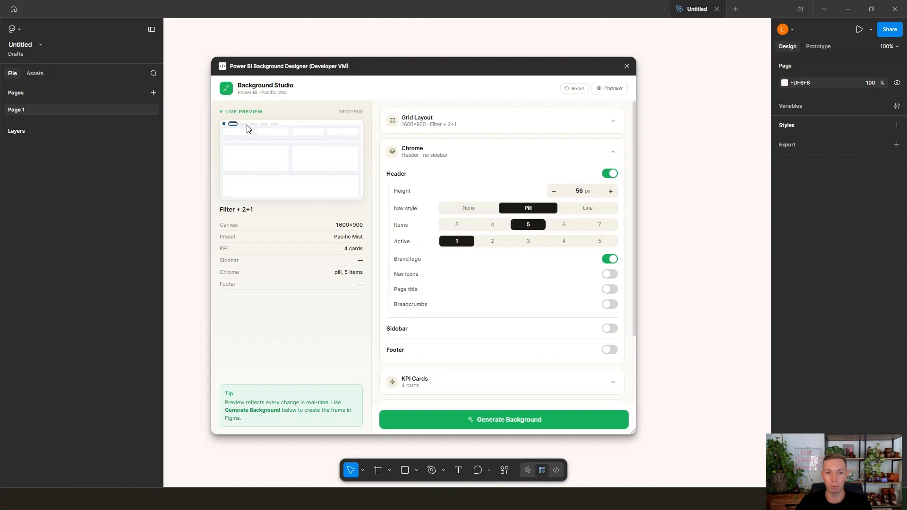
left_click(589, 215)
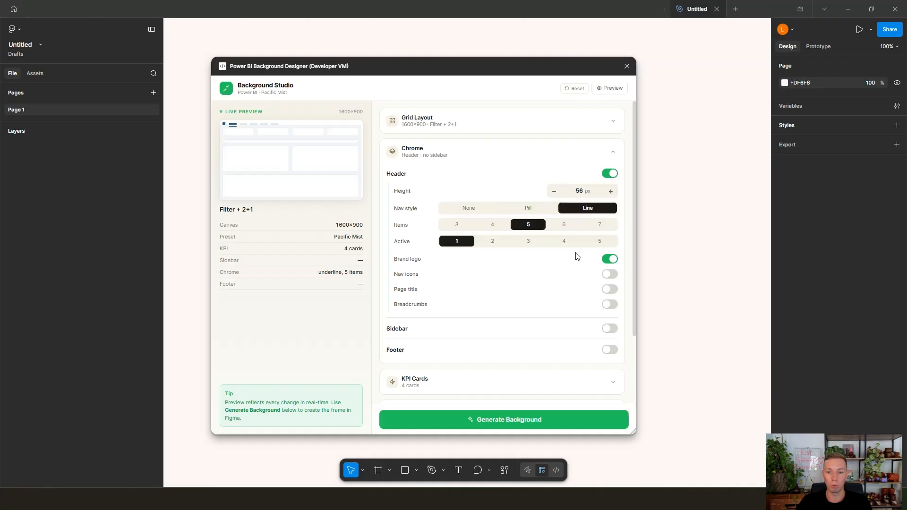
Step: Enable the sidebar in the Chrome settings, try the Icon and Compact types, and set the type to Full
left_click(610, 328)
scroll(565, 332, "down", 2)
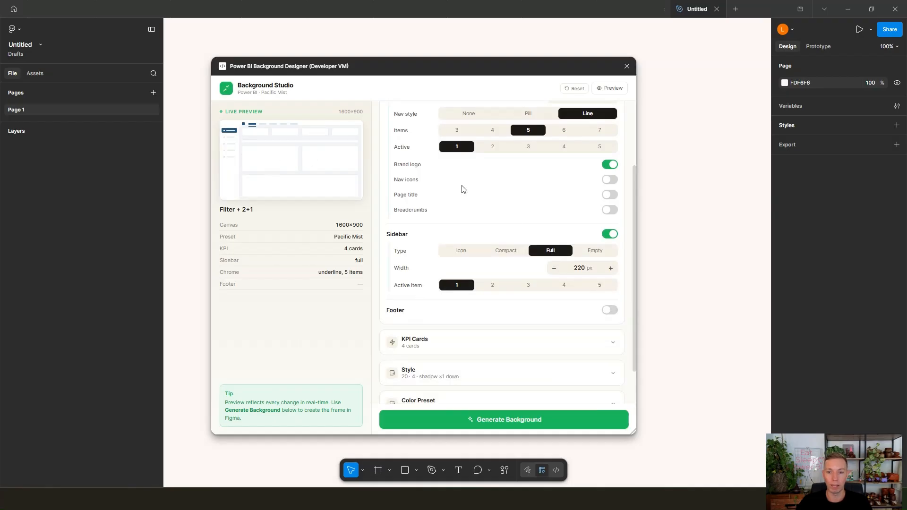
left_click(458, 255)
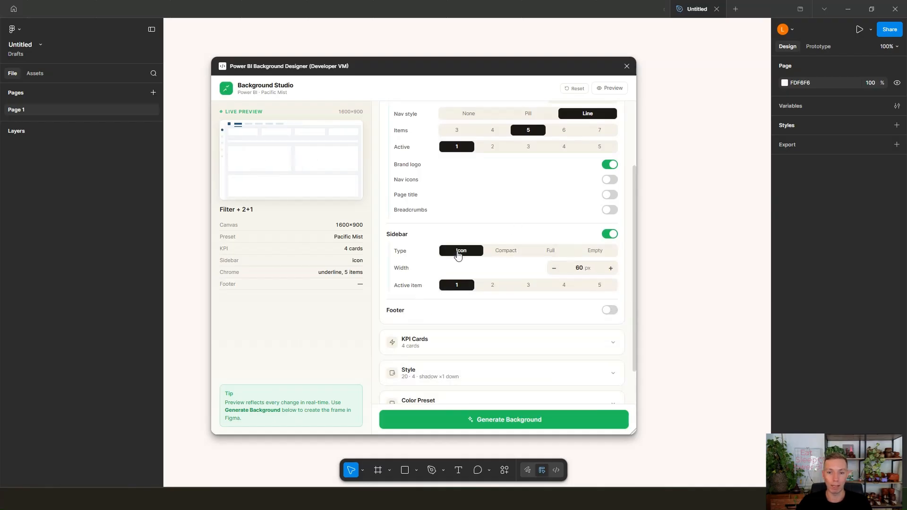
left_click(500, 257)
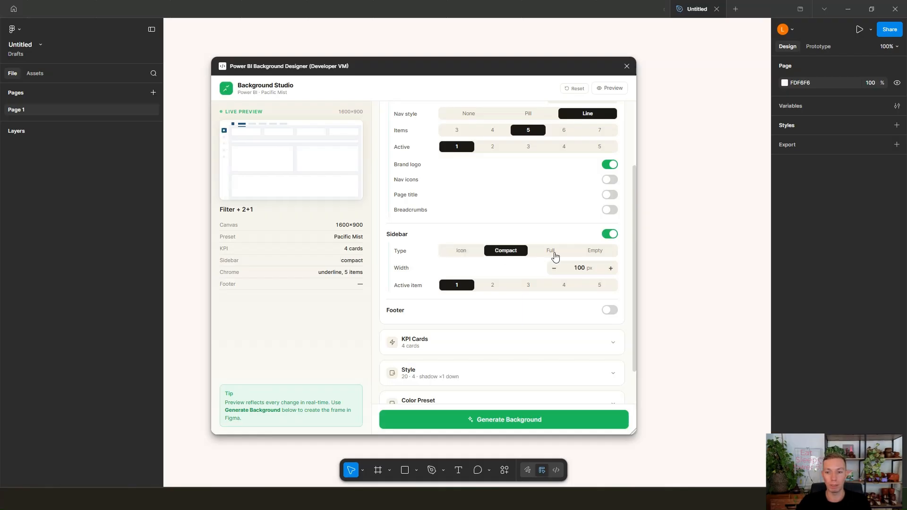
left_click(555, 256)
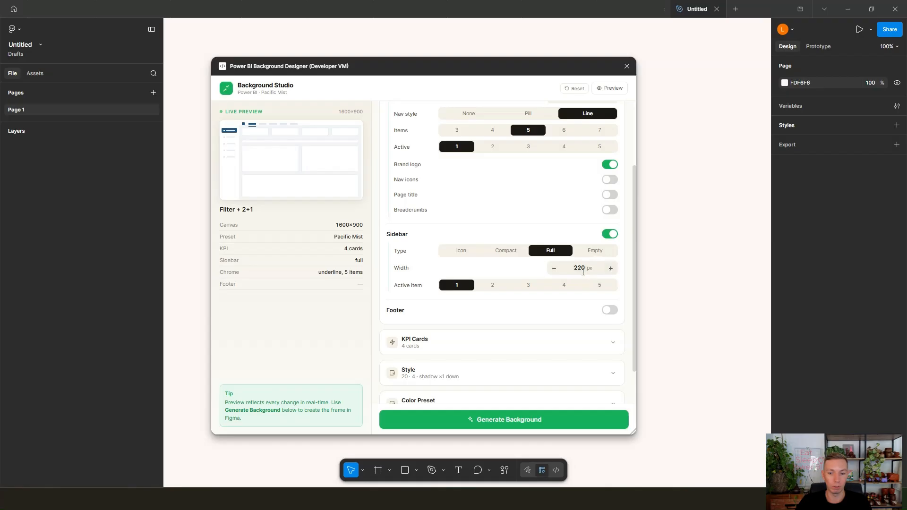
Step: Turn the footer on and back off in the Chrome settings
left_click(613, 312)
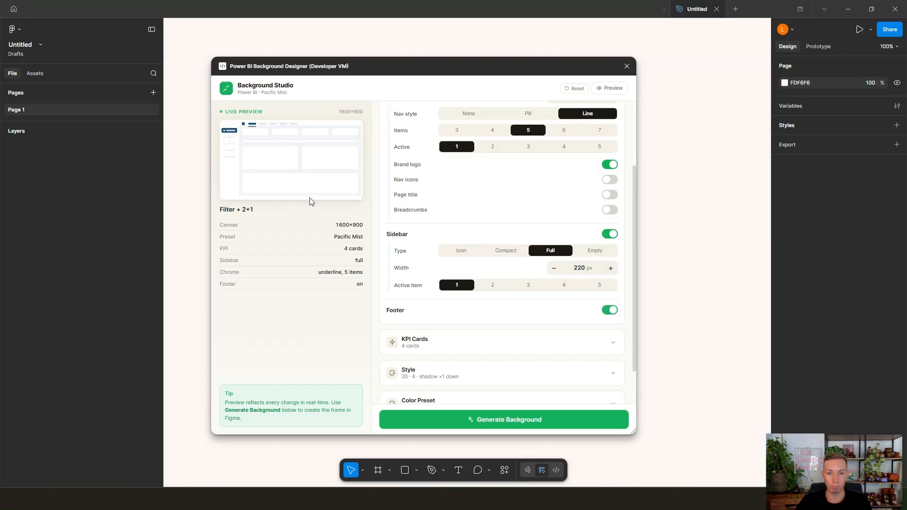
left_click(609, 311)
scroll(608, 312, "down", 1)
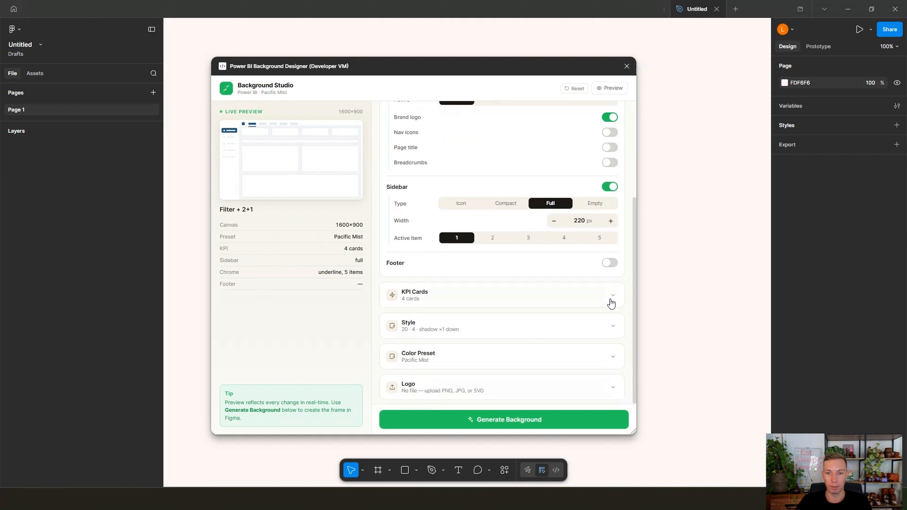
Step: Set the Grid Layout arrangement to 2 × 2
scroll(575, 274, "up", 3)
left_click(517, 124)
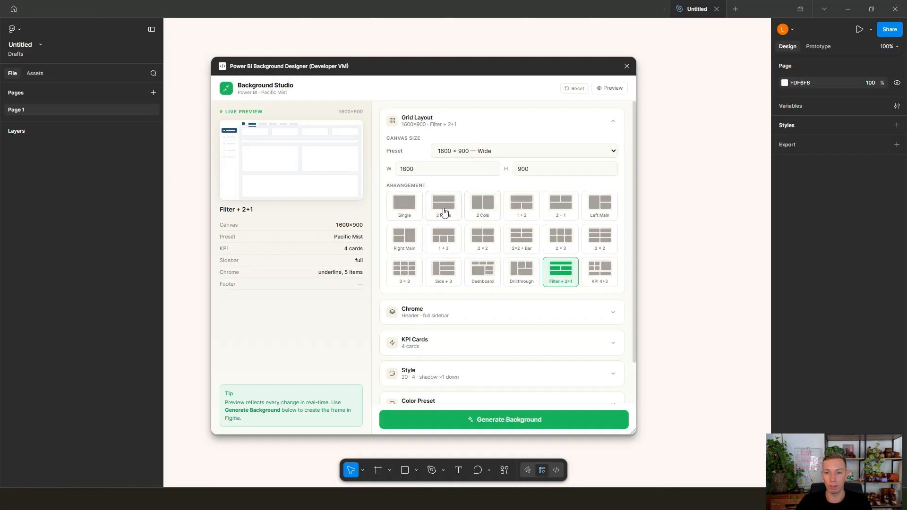
left_click(480, 239)
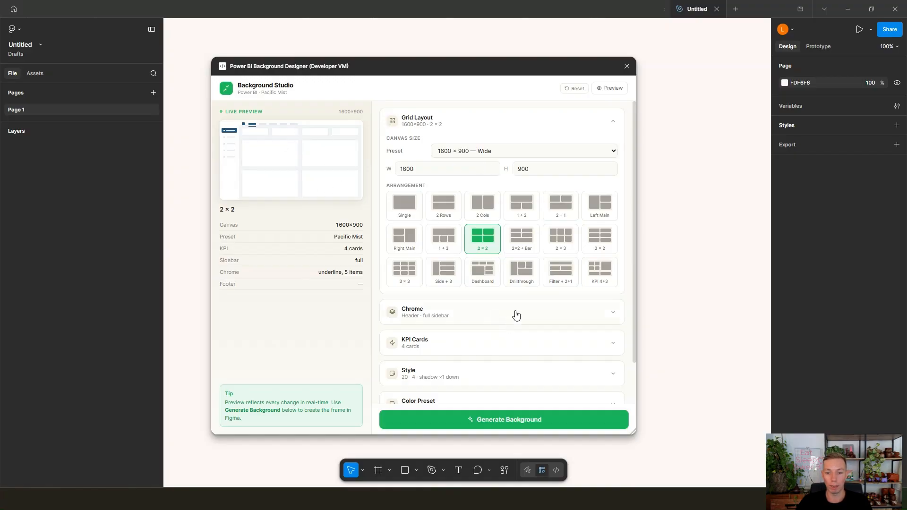
Step: Try a higher KPI card count, return it to 4, and view the Style settings
left_click(502, 352)
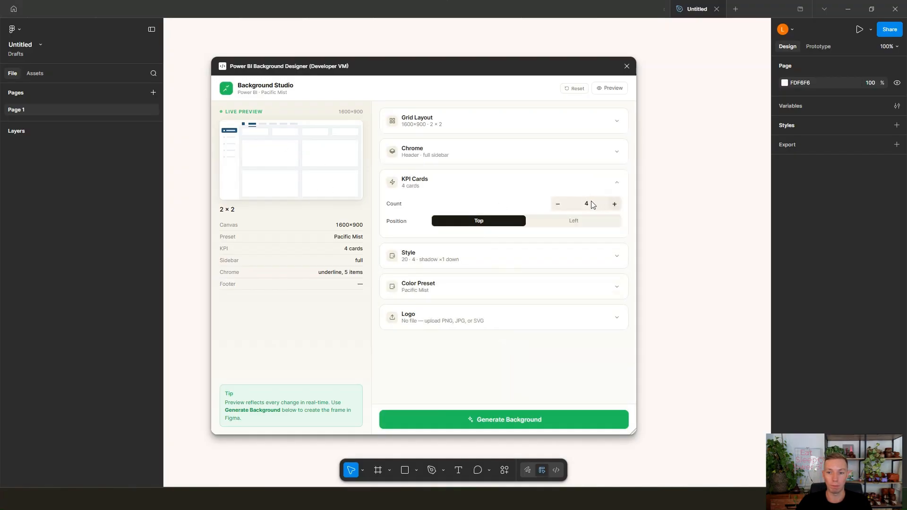
left_click(615, 203)
left_click(614, 203)
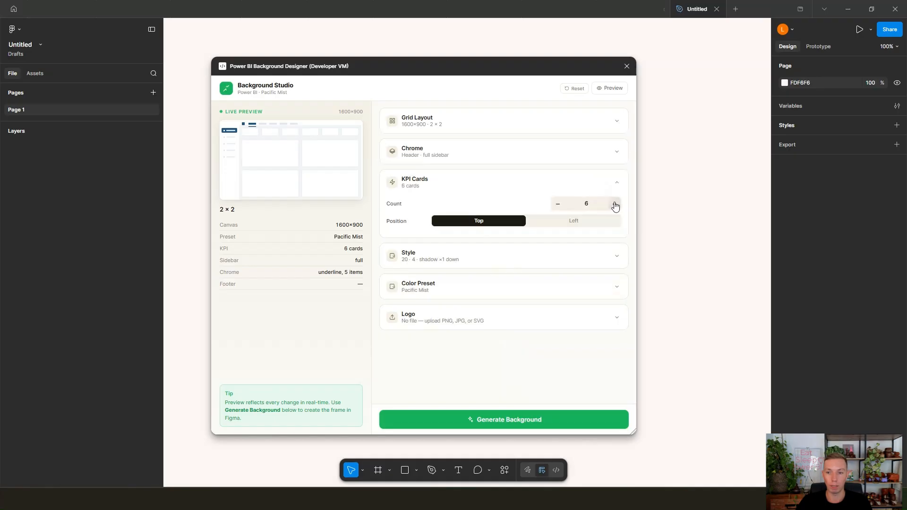
left_click(557, 203)
left_click(557, 203)
left_click(553, 256)
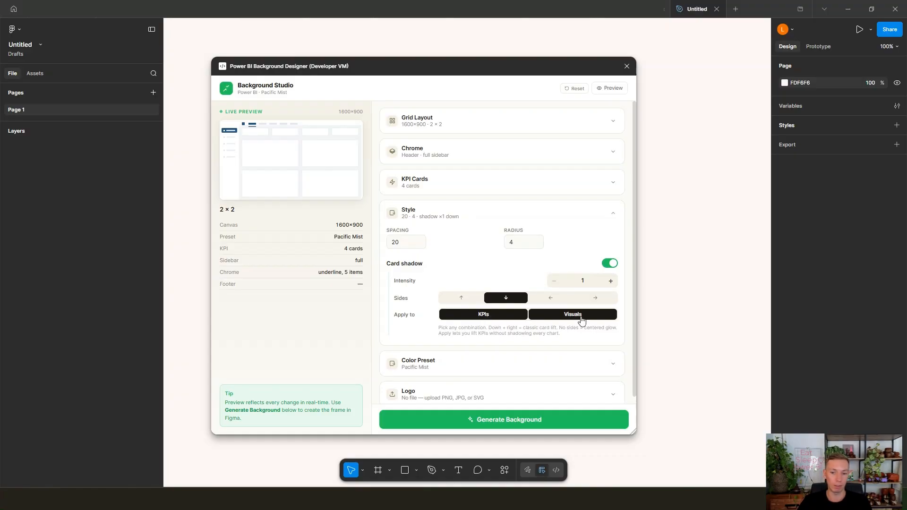
Step: Try the Clean White, Warm Sand, Cool Slate, Sage Forest and Midnight color presets, set the preset to Charcoal, and generate the background
left_click(520, 371)
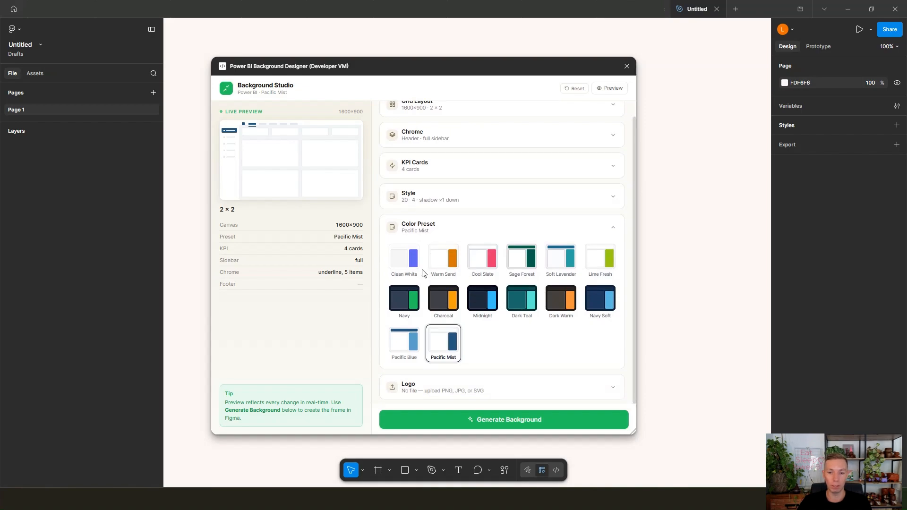
left_click(401, 268)
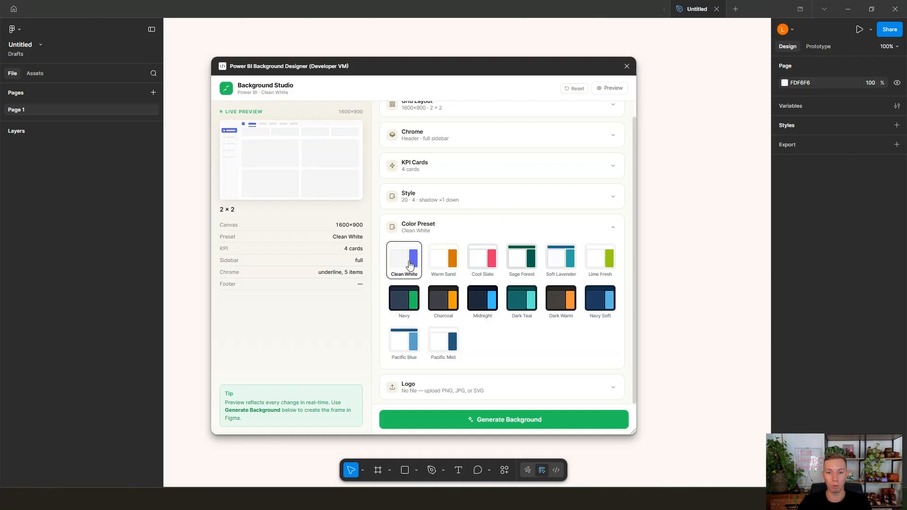
left_click(448, 265)
left_click(490, 264)
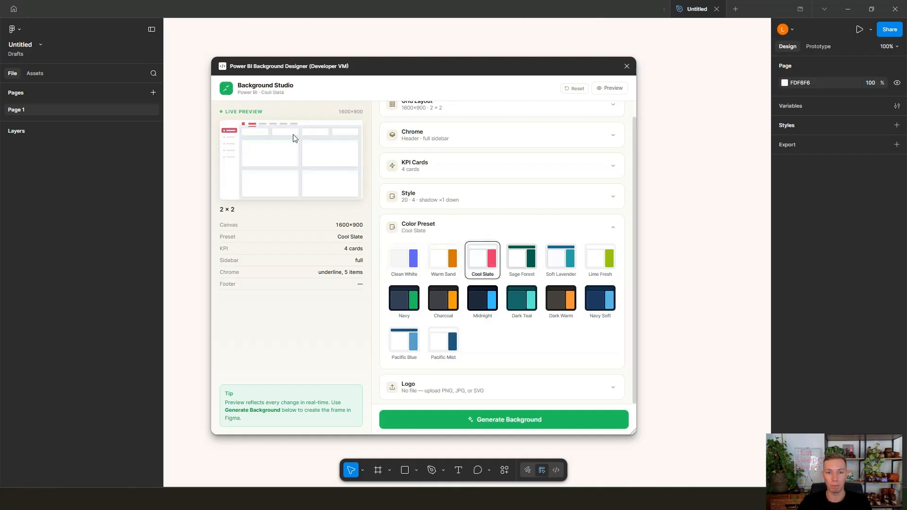
left_click(519, 261)
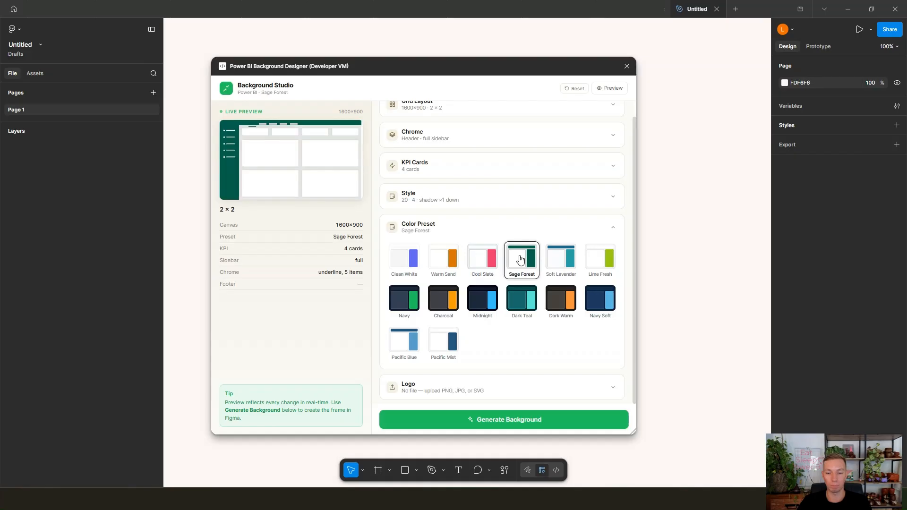
left_click(488, 306)
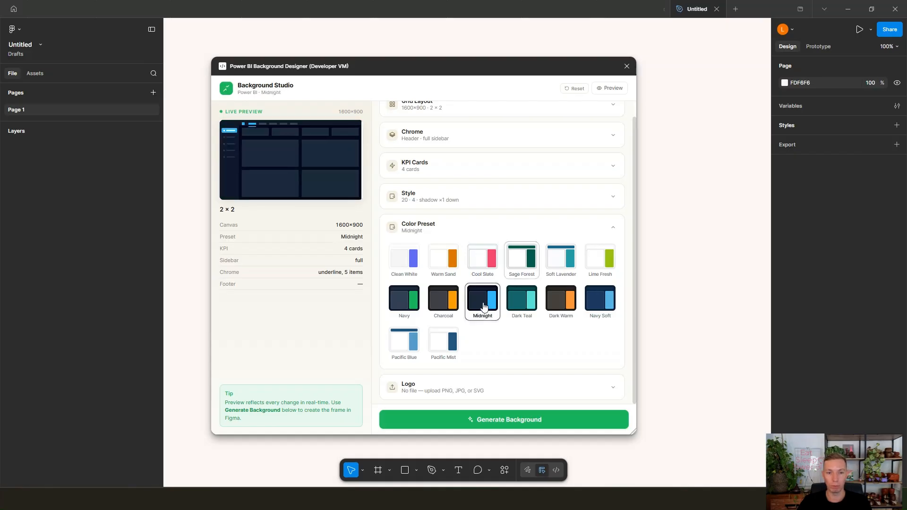
left_click(444, 302)
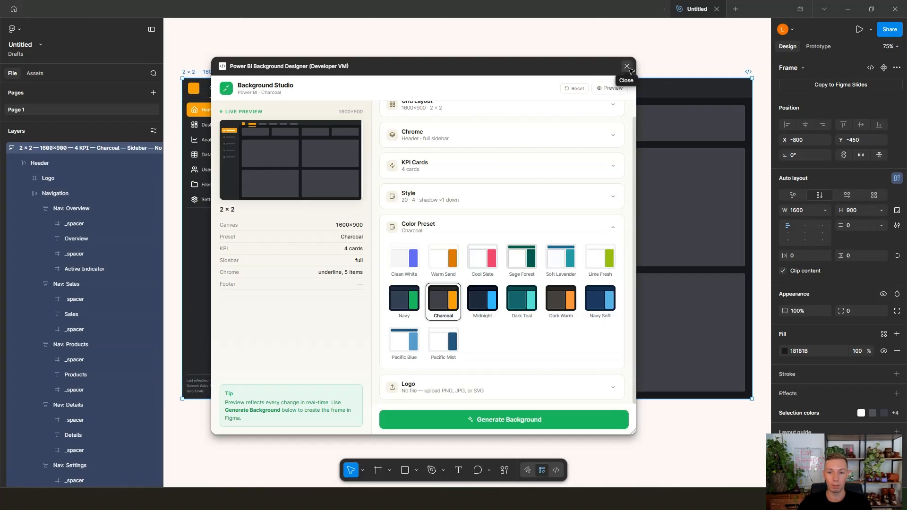
Step: Close the plugin, deselect the generated Charcoal frame, and examine its header, sidebar and card areas
left_click(627, 70)
scroll(542, 67, "down", 1)
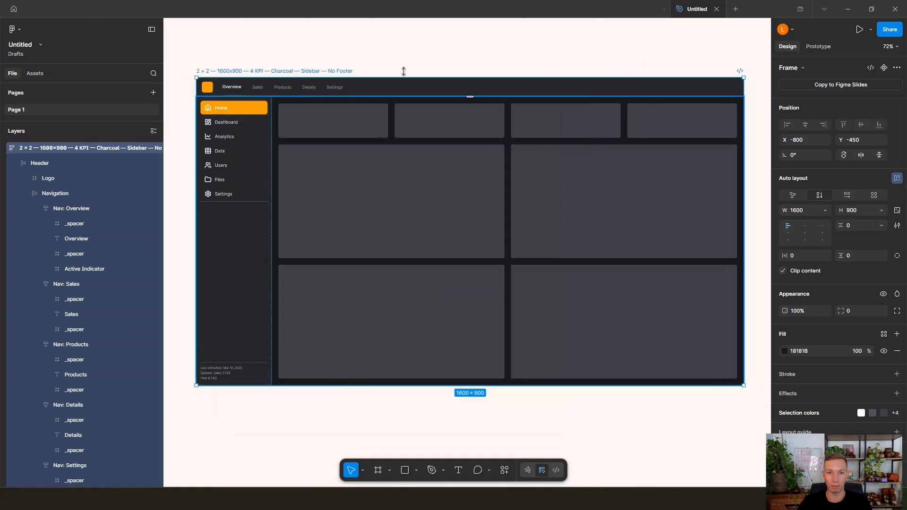
key("Escape")
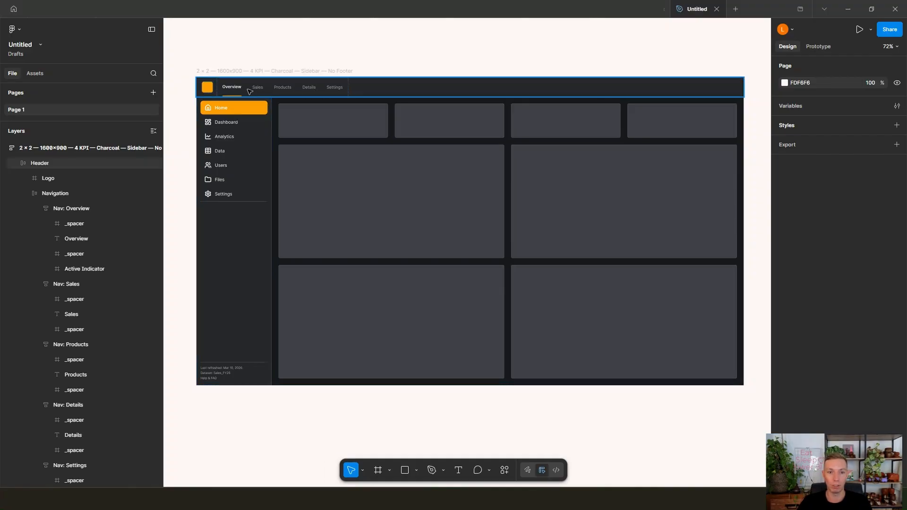
scroll(543, 141, "down", 2)
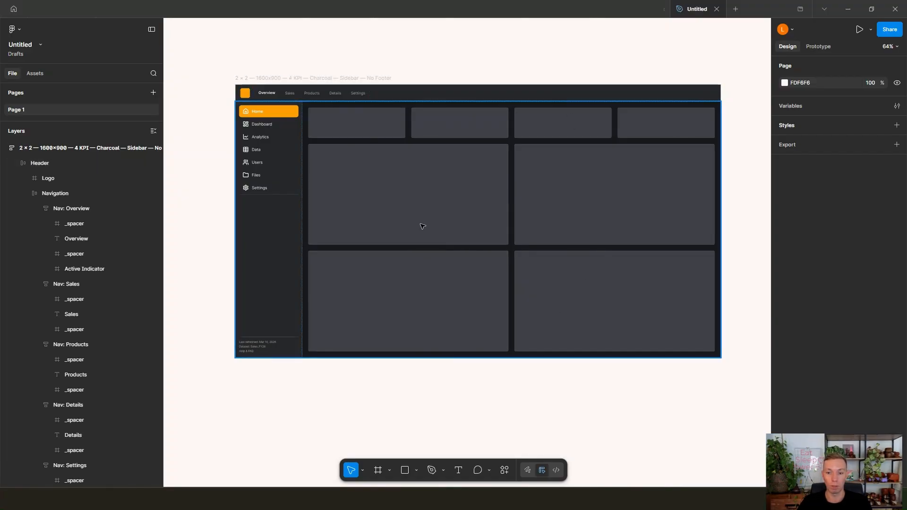
Step: Run the last used plugin again from the empty canvas beside the Charcoal frame
scroll(559, 380, "down", 5, "ctrl")
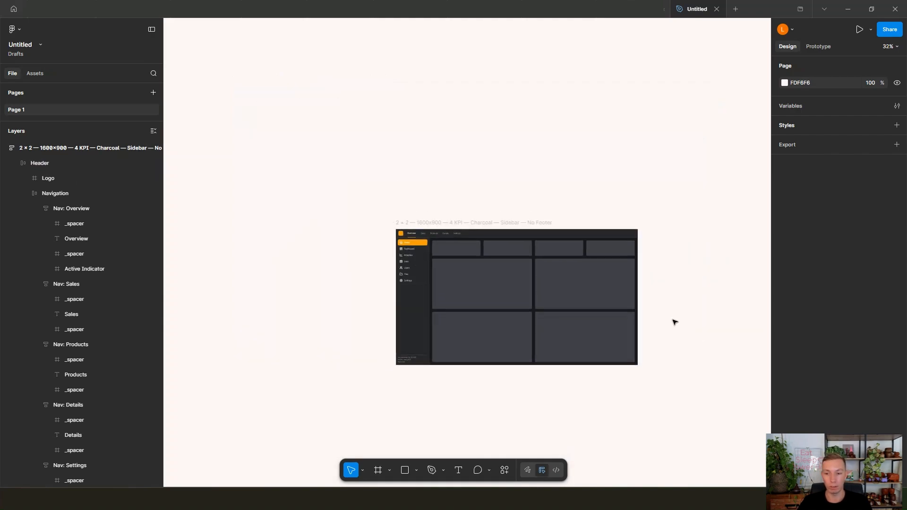
right_click(670, 277)
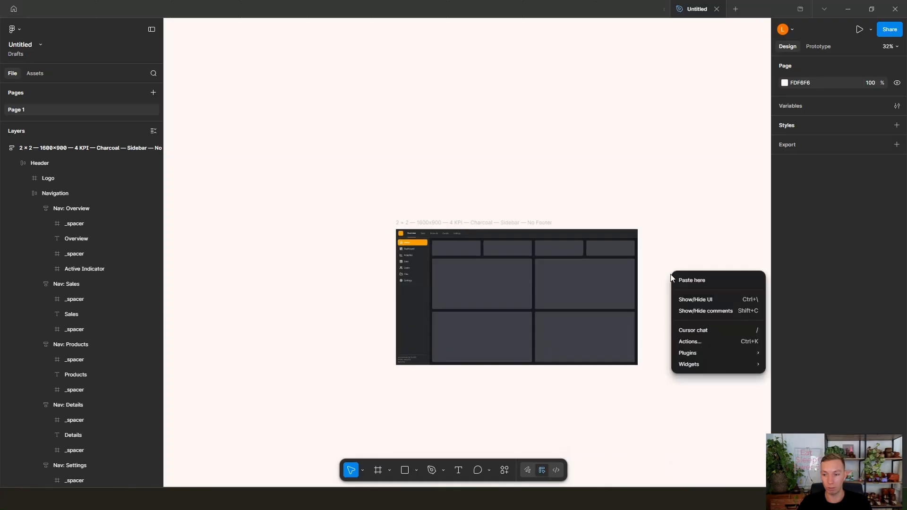
mouse_move(708, 354)
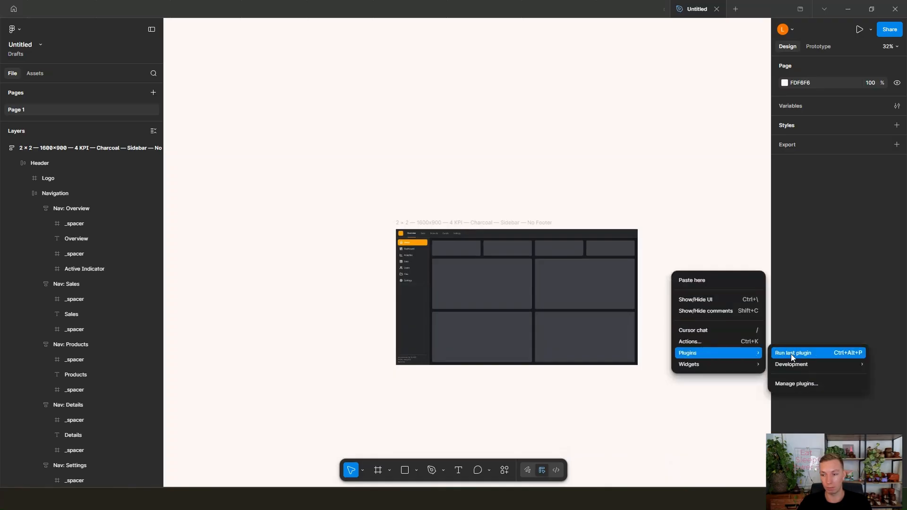
mouse_move(793, 365)
left_click(792, 353)
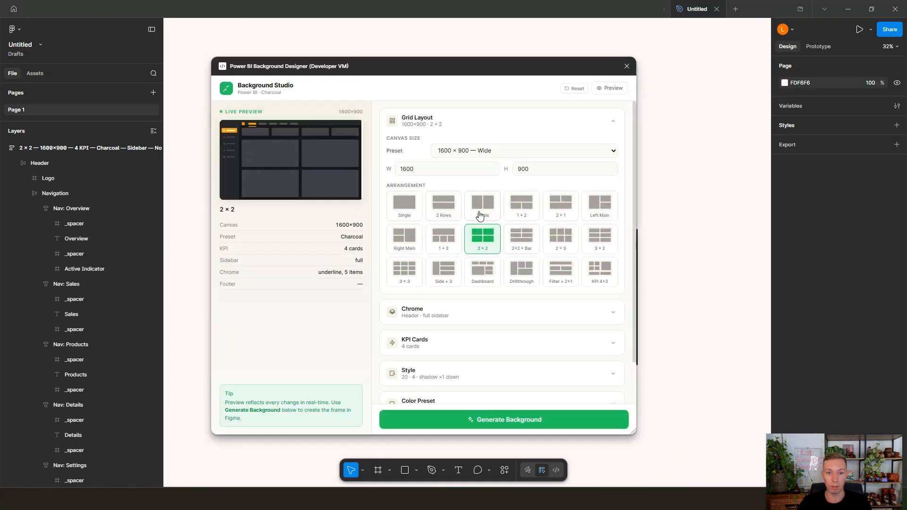
Step: Set the grid arrangement to 2 Cols and the color preset to Warm Sand
left_click(479, 216)
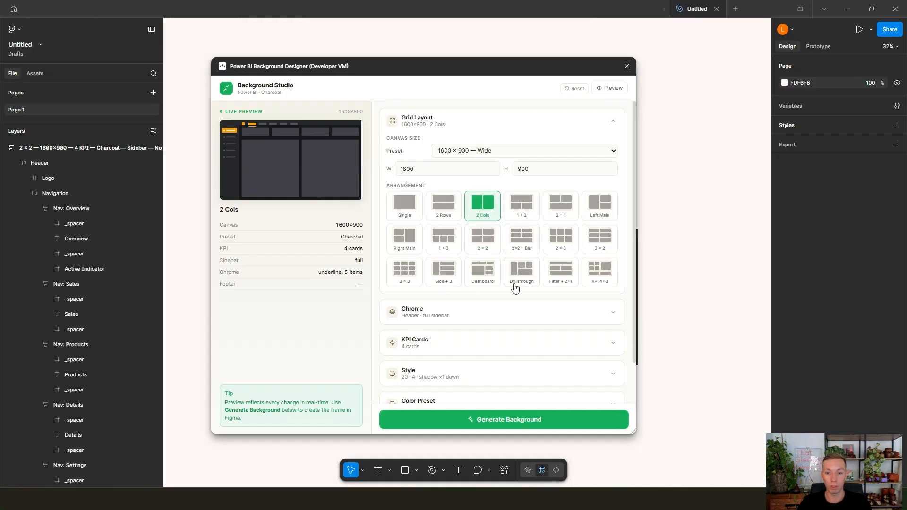
left_click(486, 375)
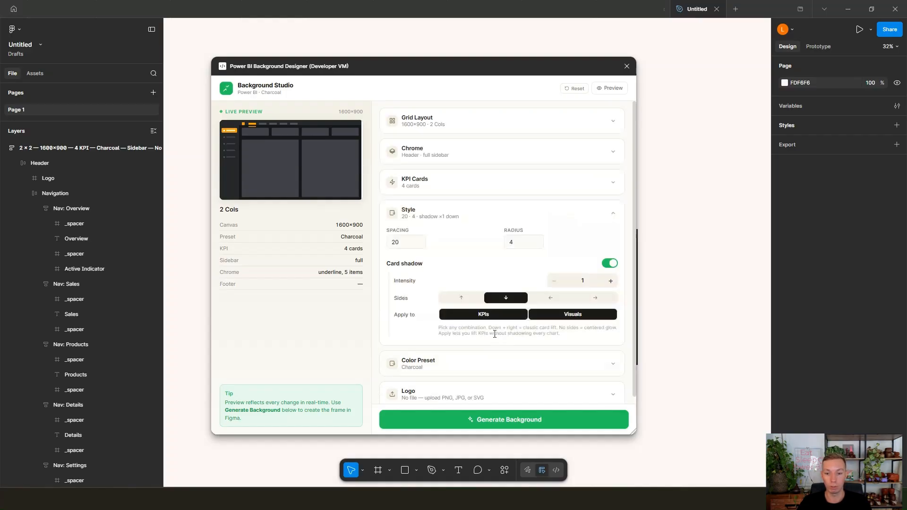
left_click(486, 360)
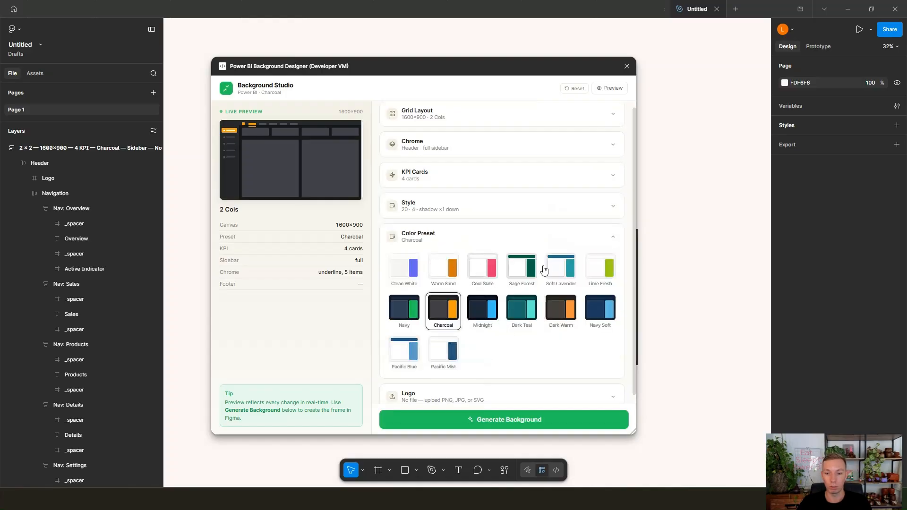
left_click(440, 271)
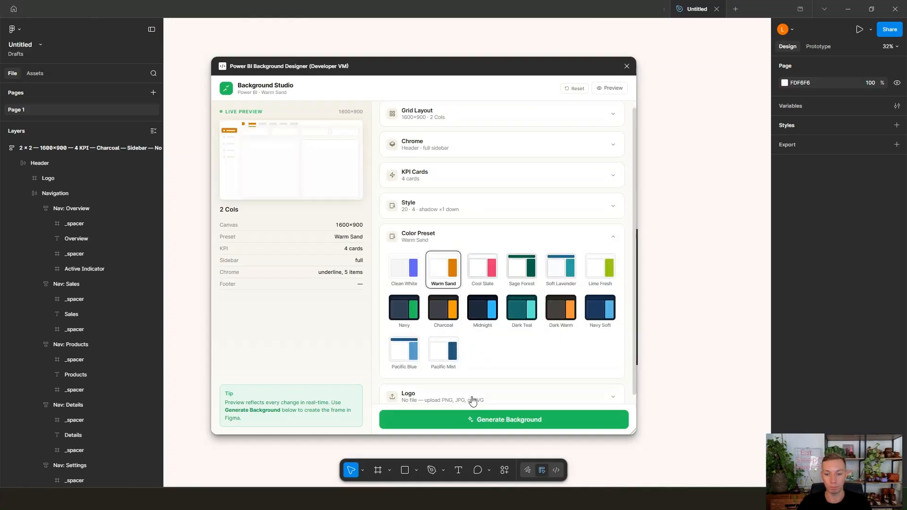
Step: Set the sidebar type to Compact in the Chrome settings and generate the background
scroll(484, 237, "up", 1)
left_click(491, 151)
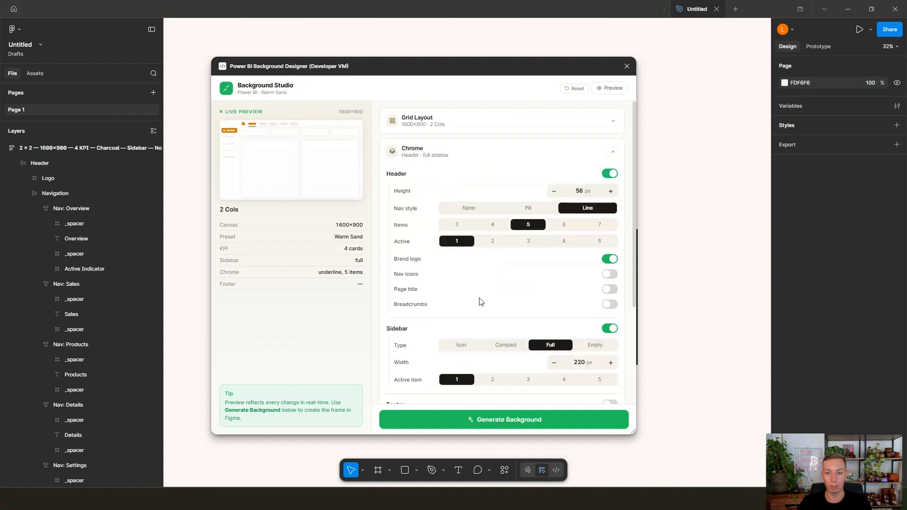
left_click(486, 153)
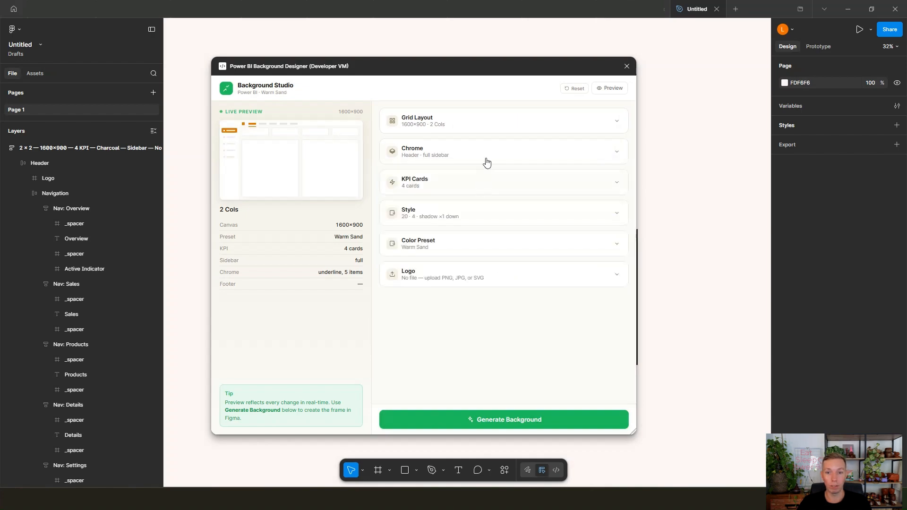
left_click(487, 161)
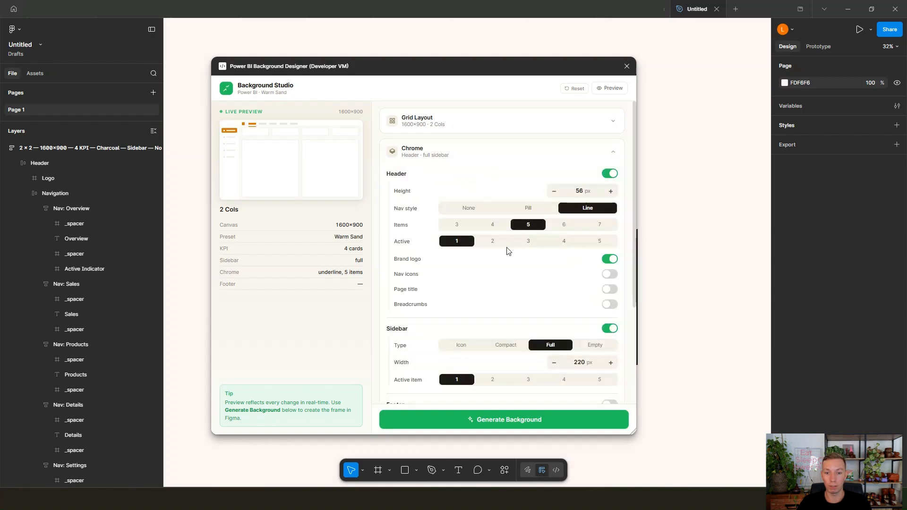
left_click(502, 350)
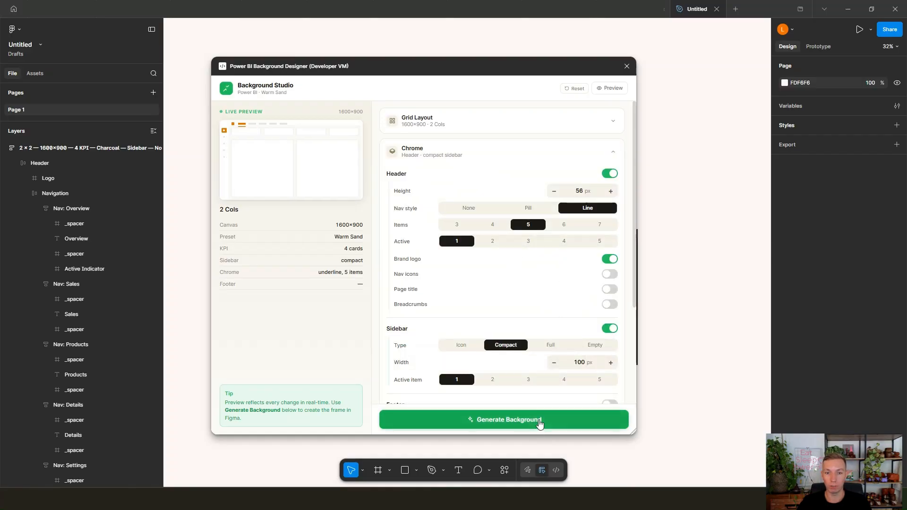
left_click(540, 424)
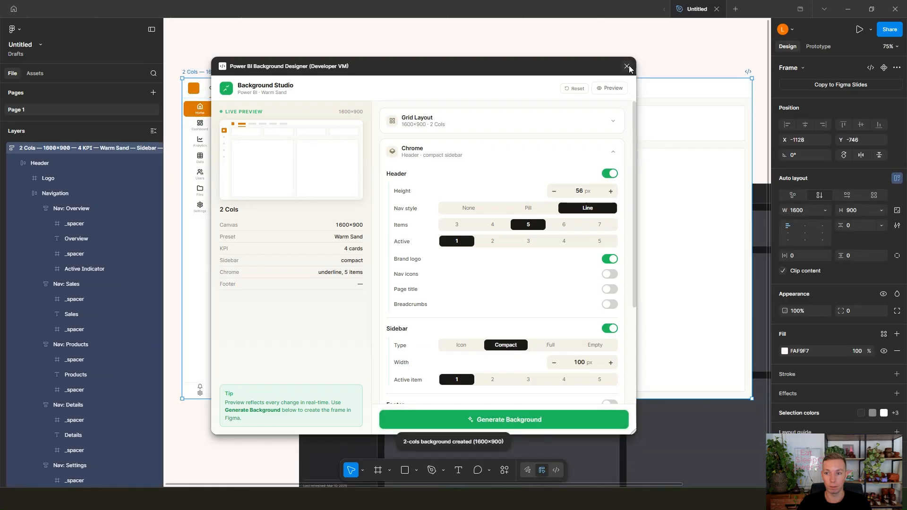
Step: Close the plugin and move the Warm Sand frame to the left of the Charcoal frame, aligned with its top edge
left_click(626, 67)
scroll(645, 199, "down", 6)
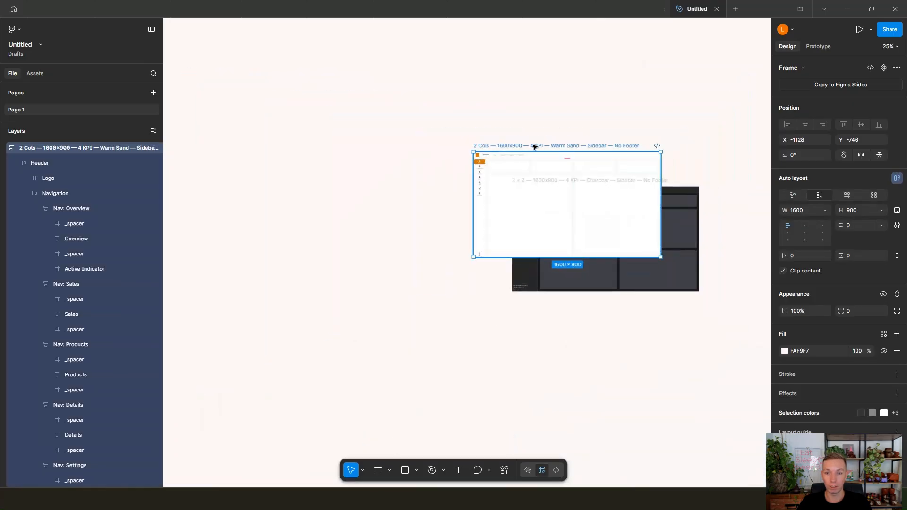
left_click_drag(526, 146, 340, 181)
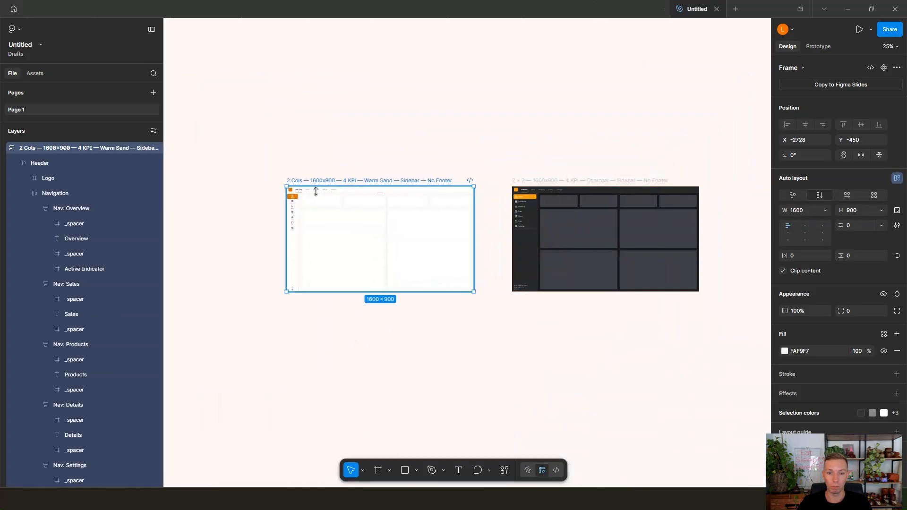
Step: Examine the Warm Sand background's header navigation, compact sidebar, KPI cards and two-column content area
scroll(283, 211, "up", 3)
scroll(283, 211, "up", 5)
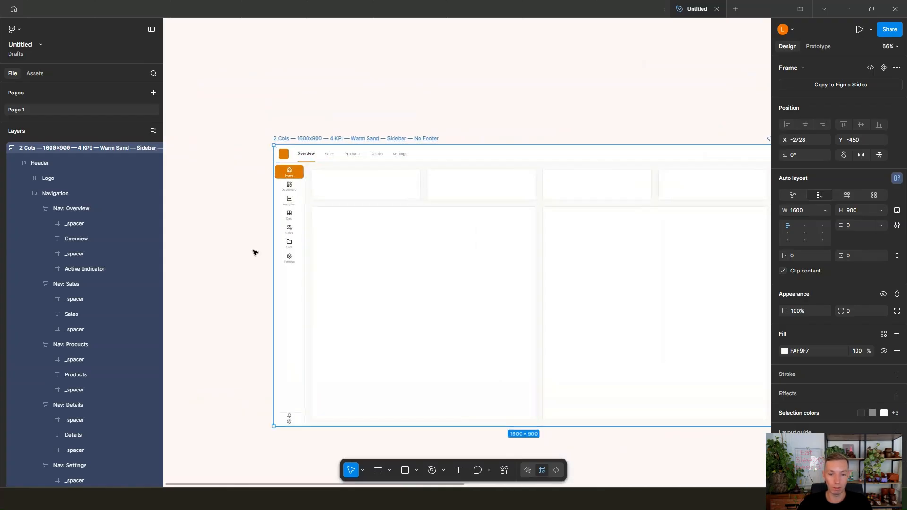
scroll(254, 255, "right", 3)
scroll(254, 254, "right", 3)
scroll(254, 254, "left", 6)
scroll(290, 176, "up", 2)
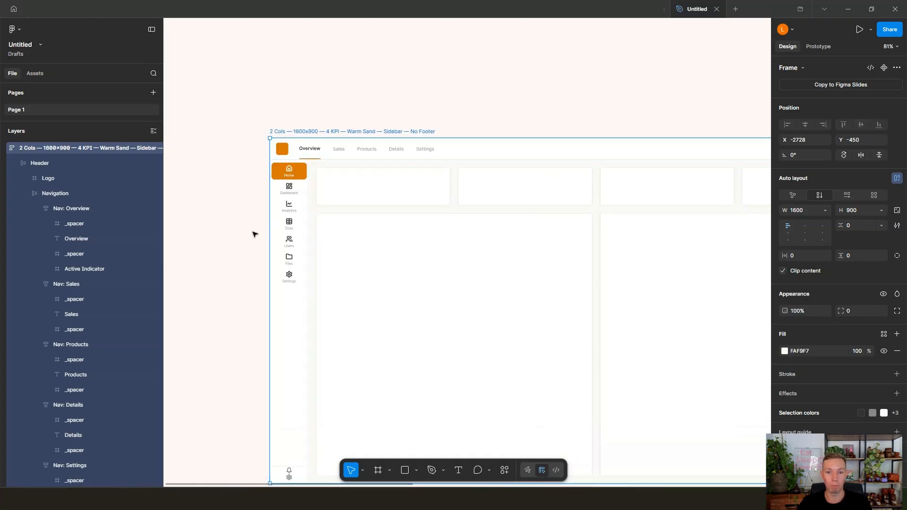
scroll(254, 233, "down", 1)
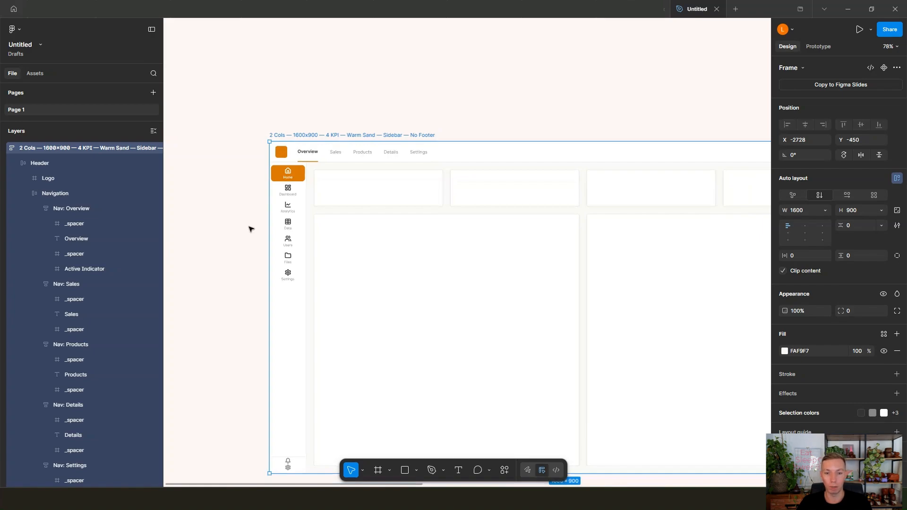
scroll(454, 193, "right", 3)
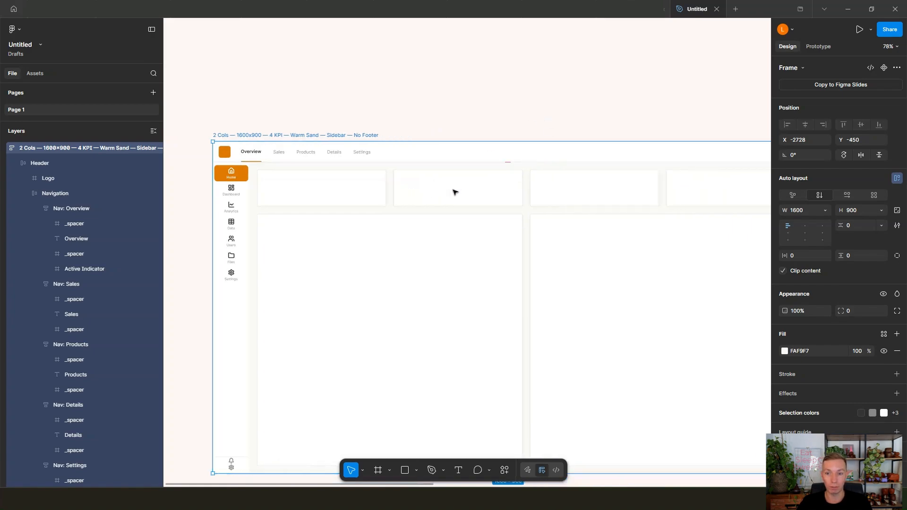
scroll(454, 192, "down", 3)
left_click(476, 260)
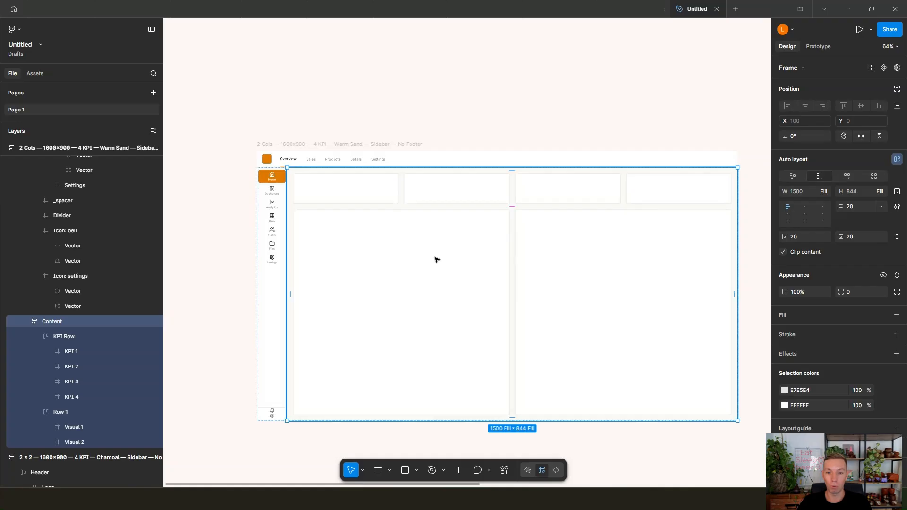
left_click(298, 130)
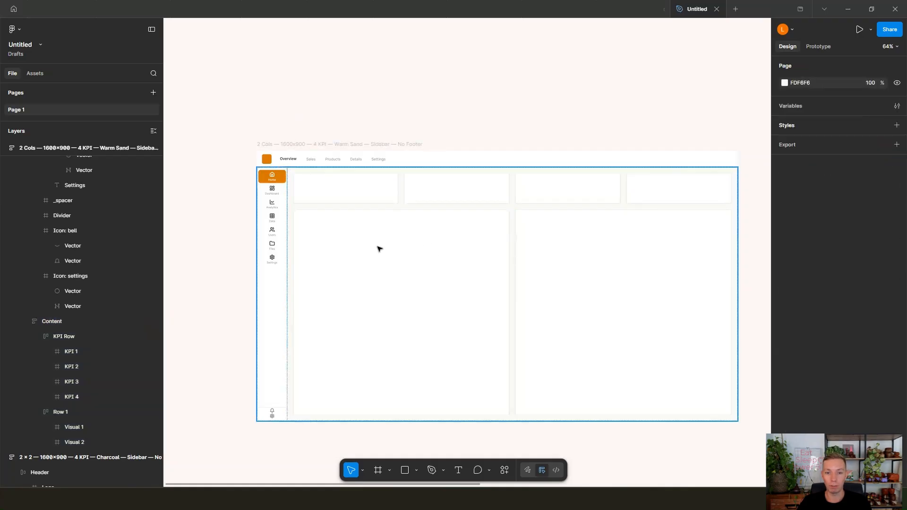
Step: Widen the first visual card in the Warm Sand frame to about 1096, narrowing the second visual beside it
left_click(379, 249)
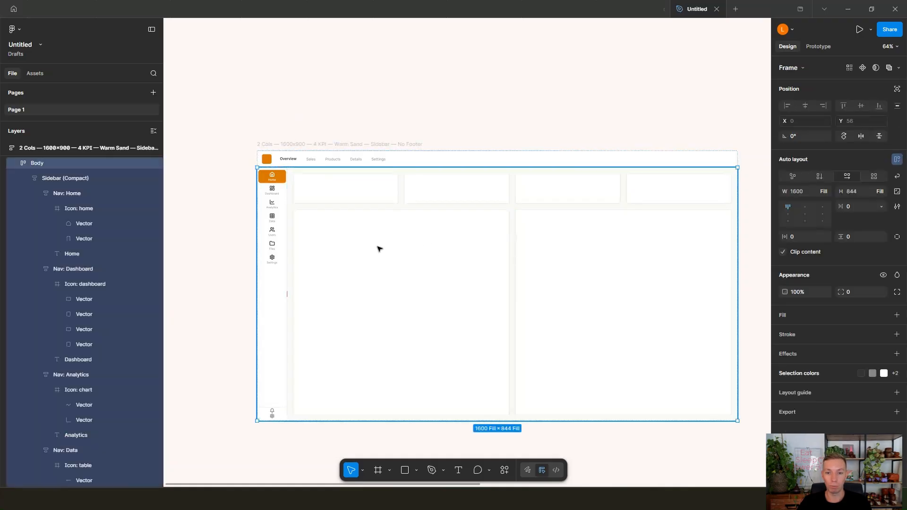
double_click(490, 283)
double_click(490, 283)
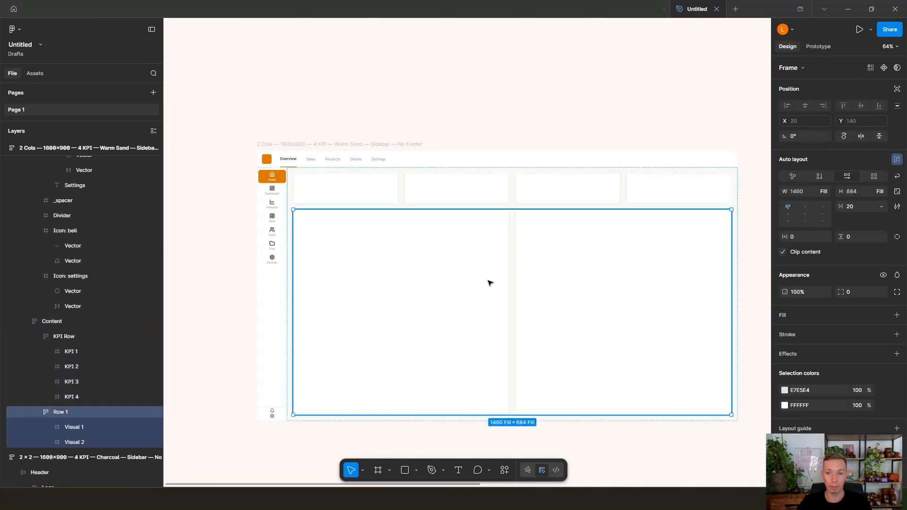
double_click(490, 283)
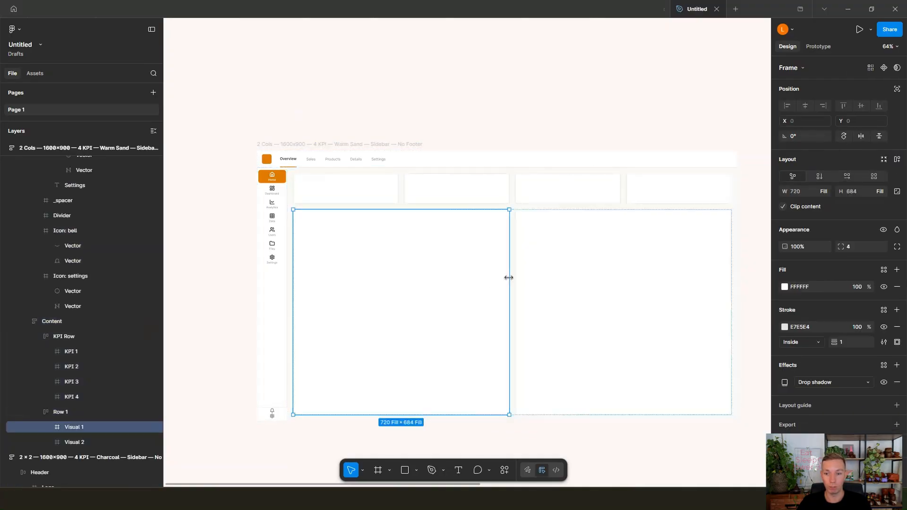
left_click_drag(511, 277, 622, 283)
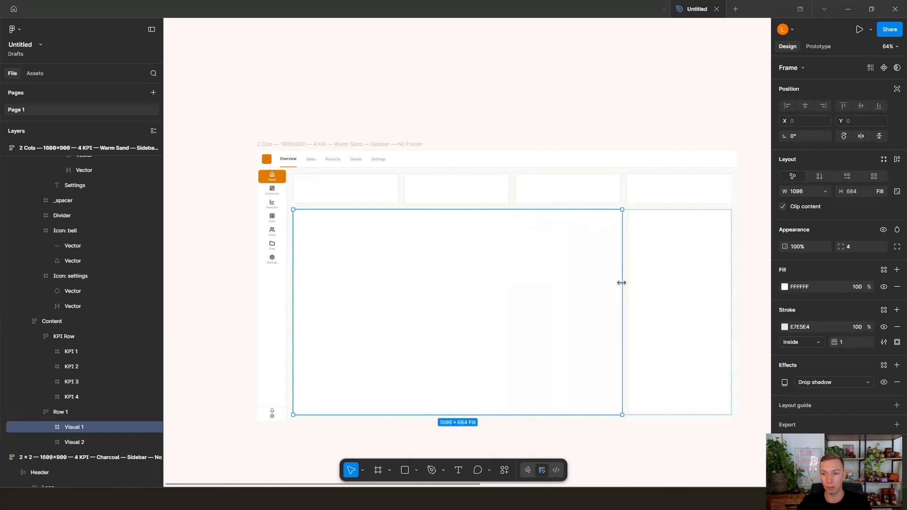
left_click(652, 134)
Step: Increase the height of the Warm Sand frame's KPI row to about 159
scroll(625, 257, "up", 2)
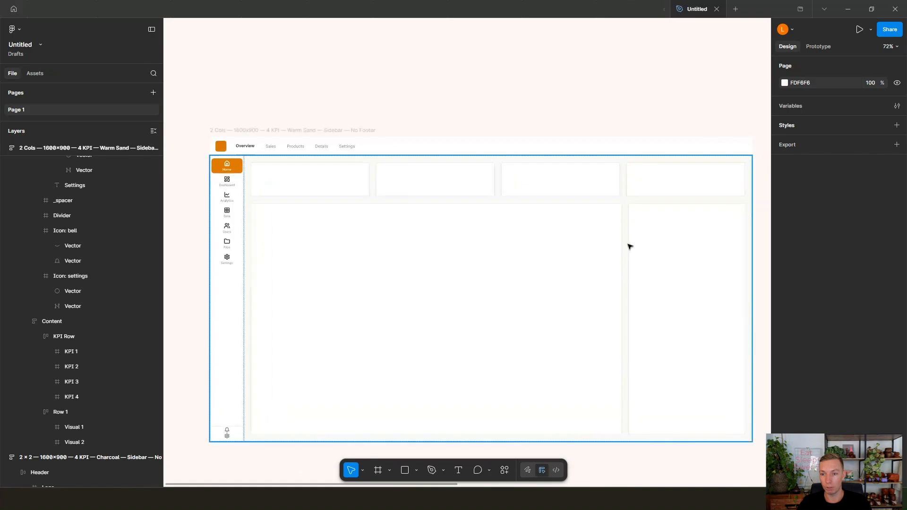
scroll(629, 246, "up", 3)
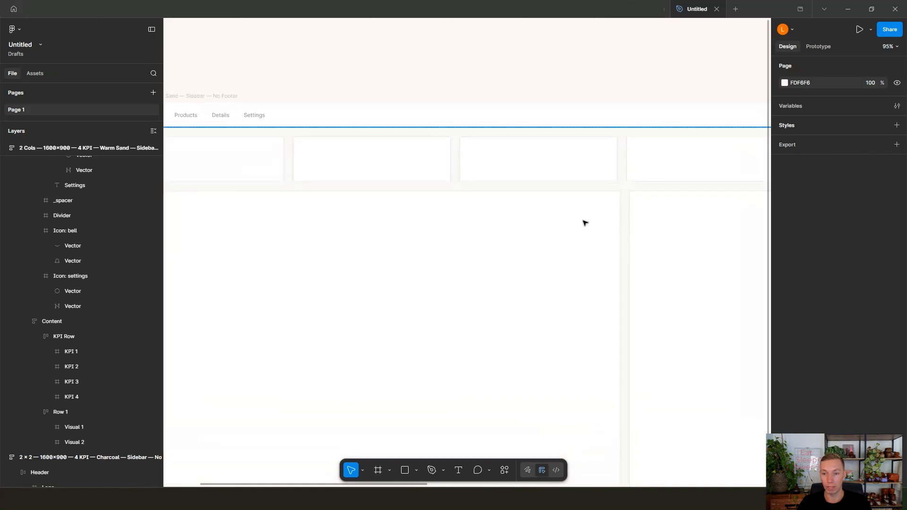
scroll(585, 223, "down", 4)
left_click(536, 184)
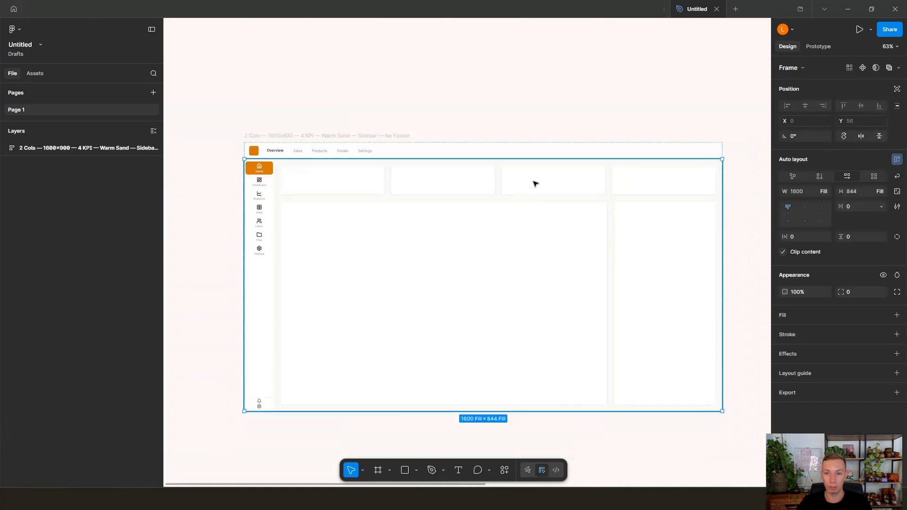
double_click(536, 184)
double_click(535, 184)
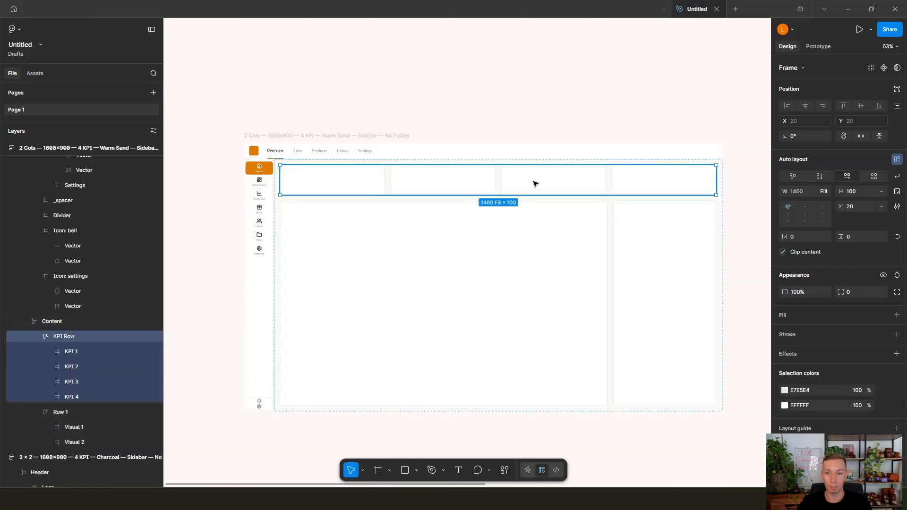
left_click_drag(537, 195, 537, 212)
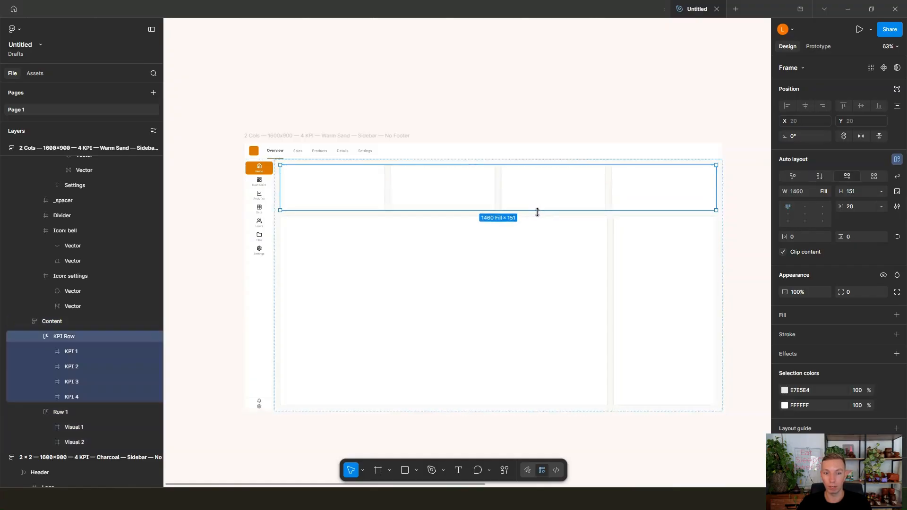
left_click(534, 106)
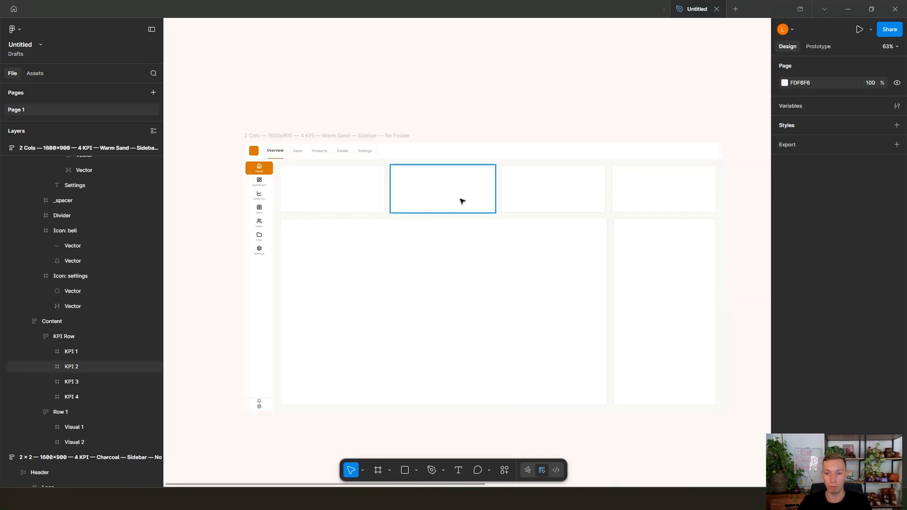
Step: Delete the second KPI card from the KPI row of the Charcoal frame
scroll(463, 205, "up", 1)
scroll(466, 209, "right", 10)
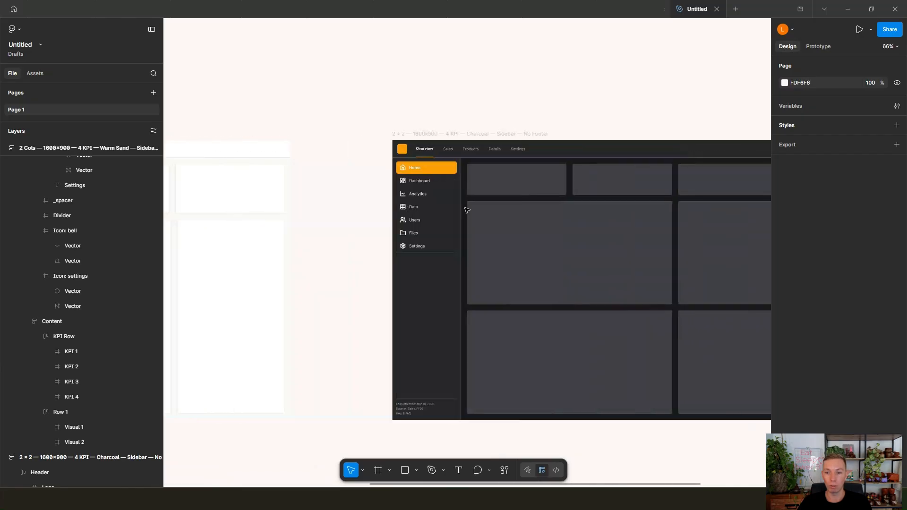
scroll(467, 210, "right", 1)
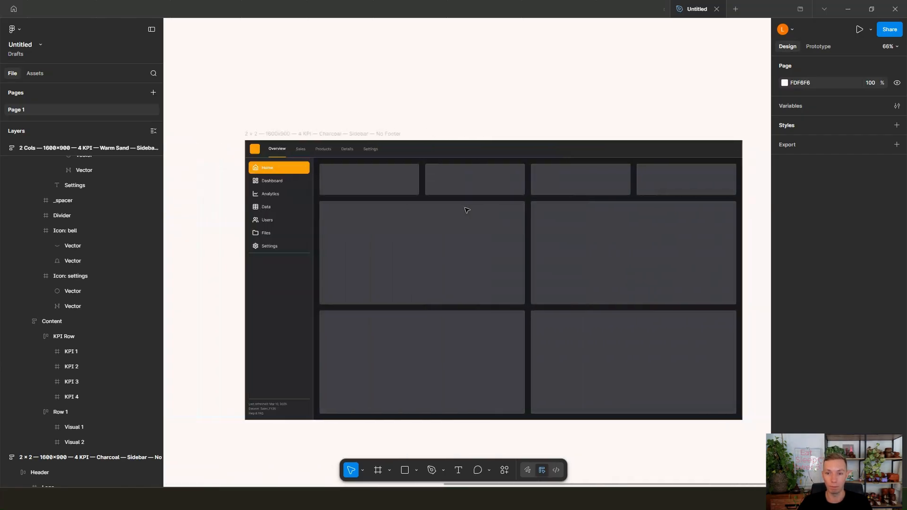
left_click(470, 186)
double_click(471, 187)
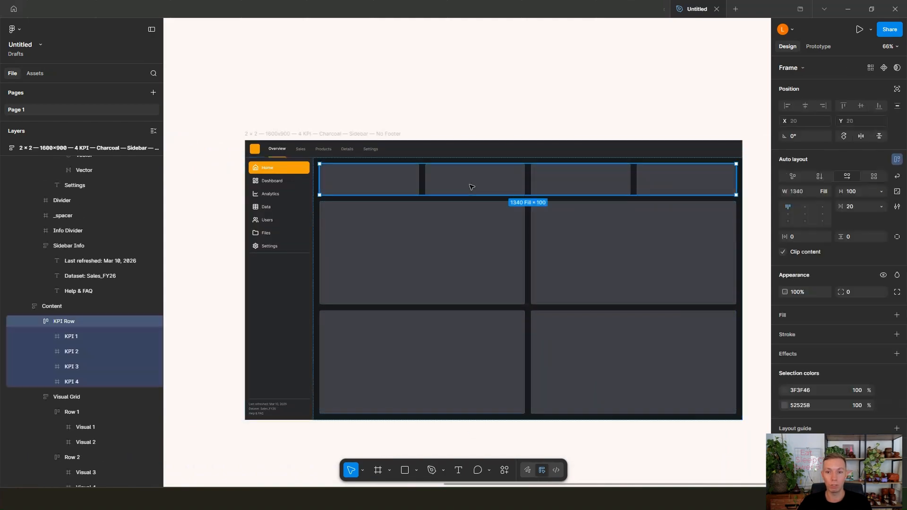
double_click(471, 188)
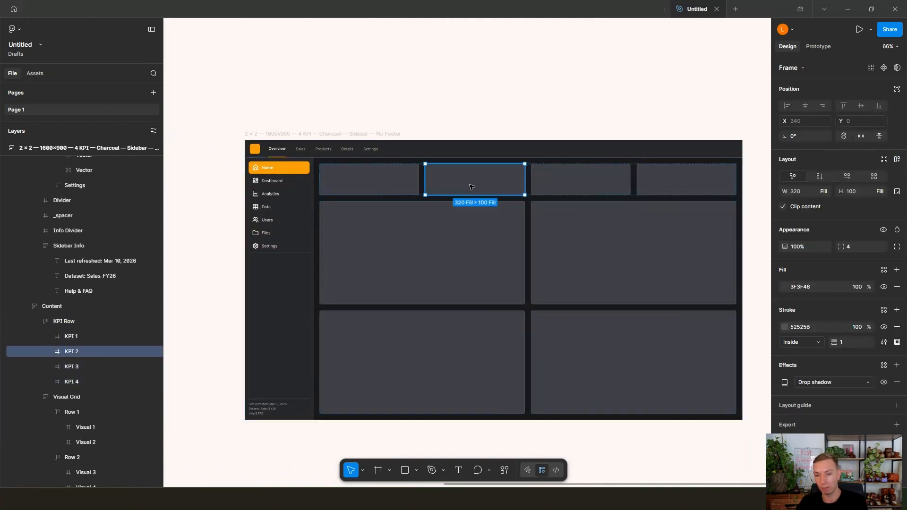
key("Delete")
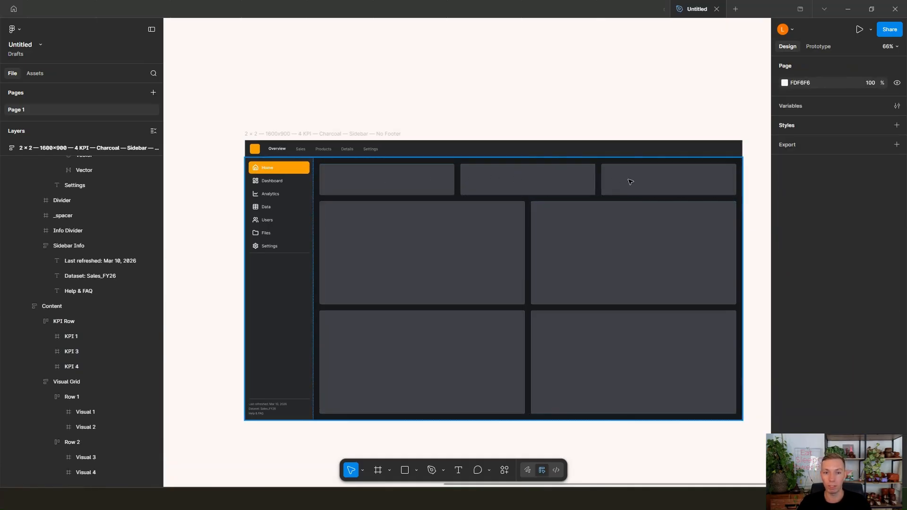
Step: Enlarge the whole Charcoal frame to about 1940 × 1037
left_click(330, 136)
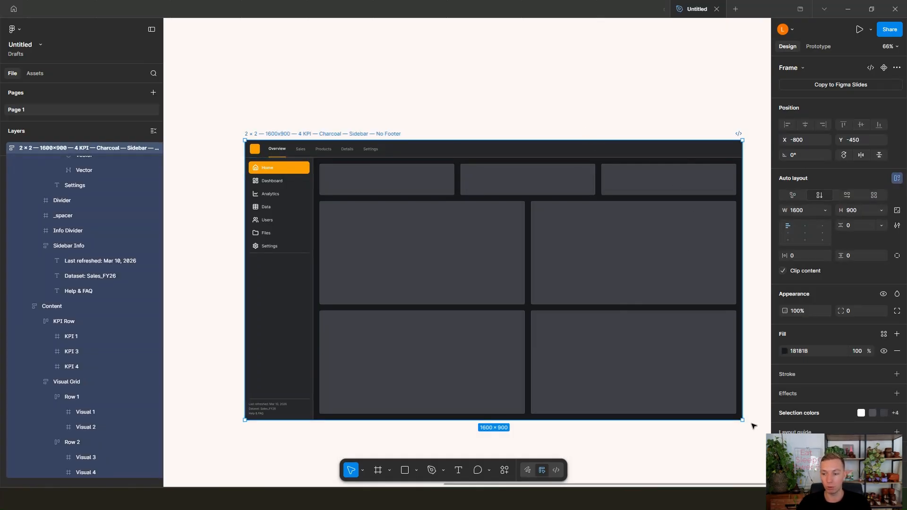
left_click_drag(744, 427, 757, 459)
scroll(607, 152, "down", 1)
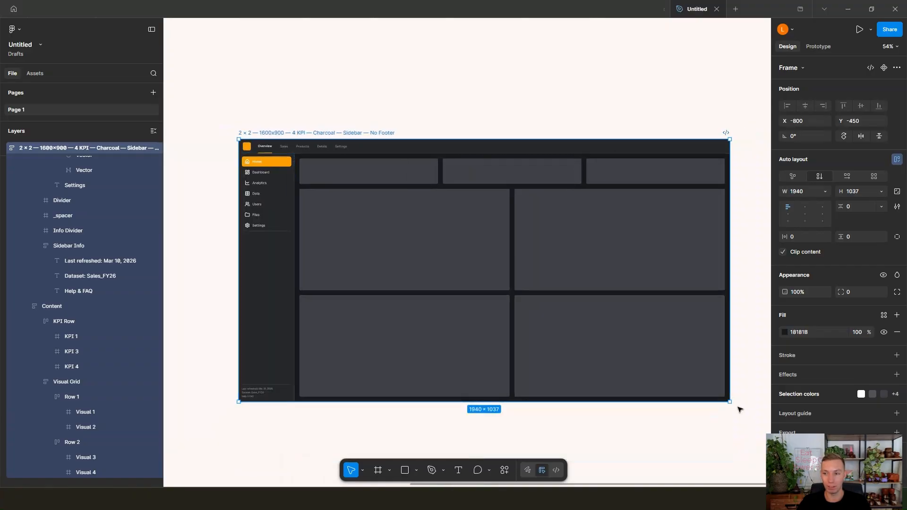
Step: Set the Charcoal frame's width to 1600 and its height to 900
left_click(800, 190)
type("16")
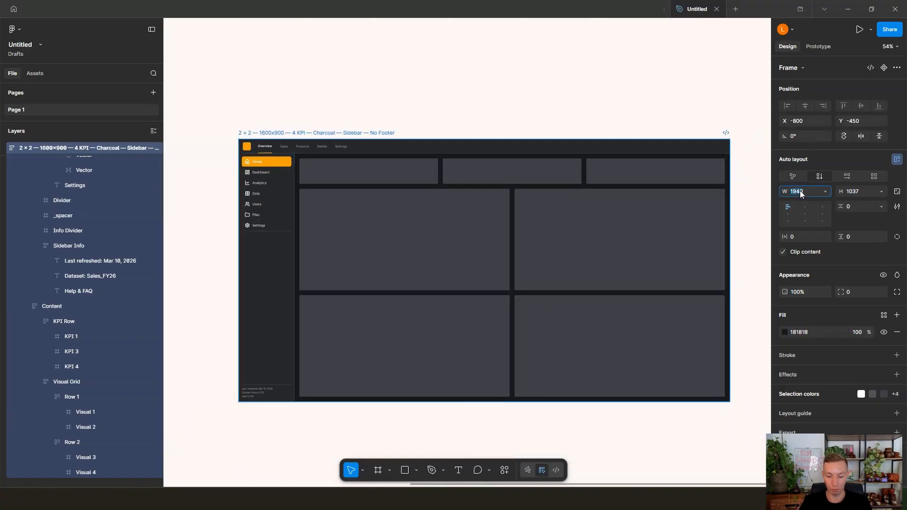
type("00")
key("Tab")
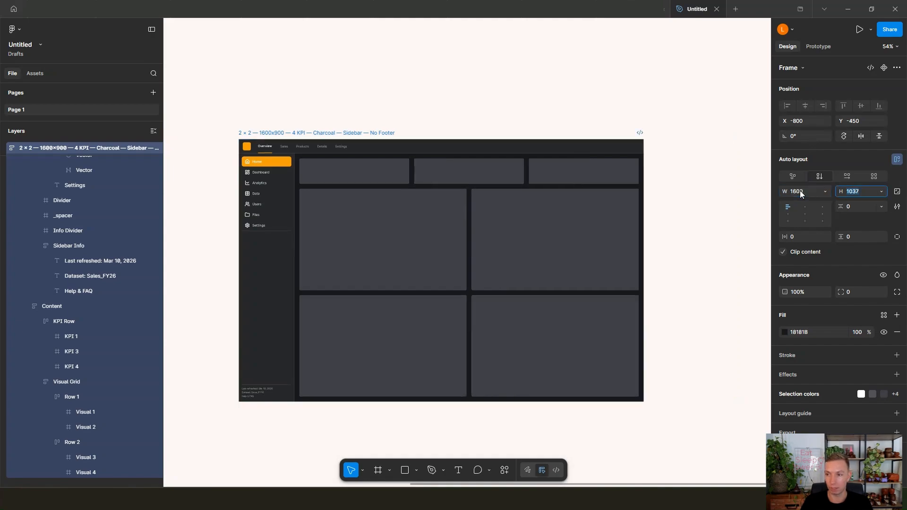
type("900")
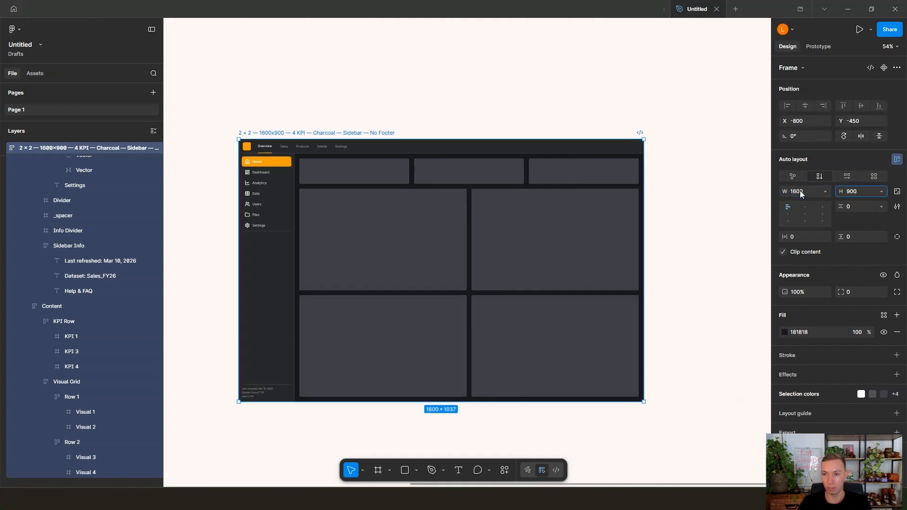
left_click(713, 192)
Step: Delete the full sidebar from the Charcoal frame and undo the deletion
scroll(255, 247, "up", 1)
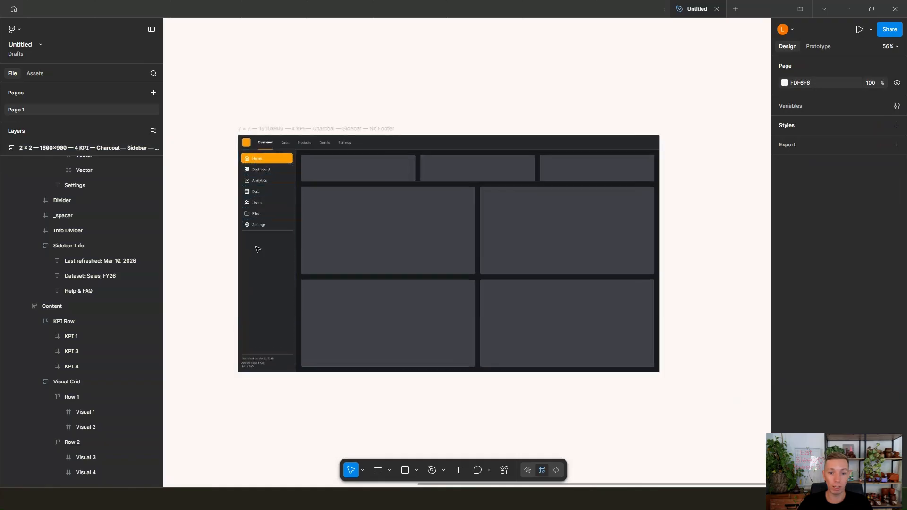
left_click(268, 291)
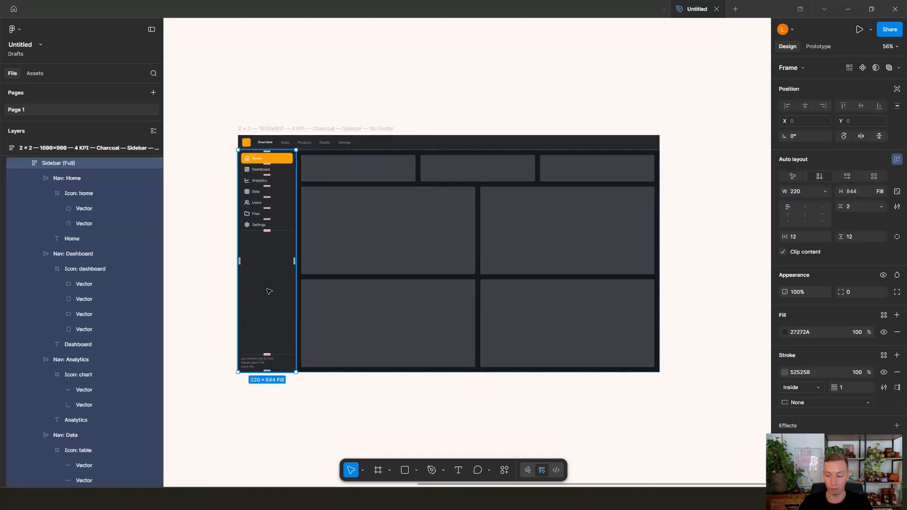
key("Delete")
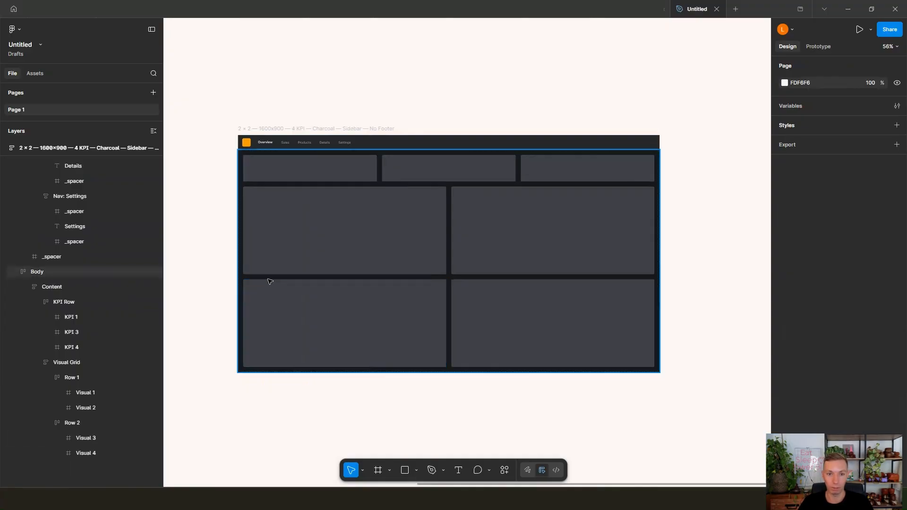
key("ctrl+z")
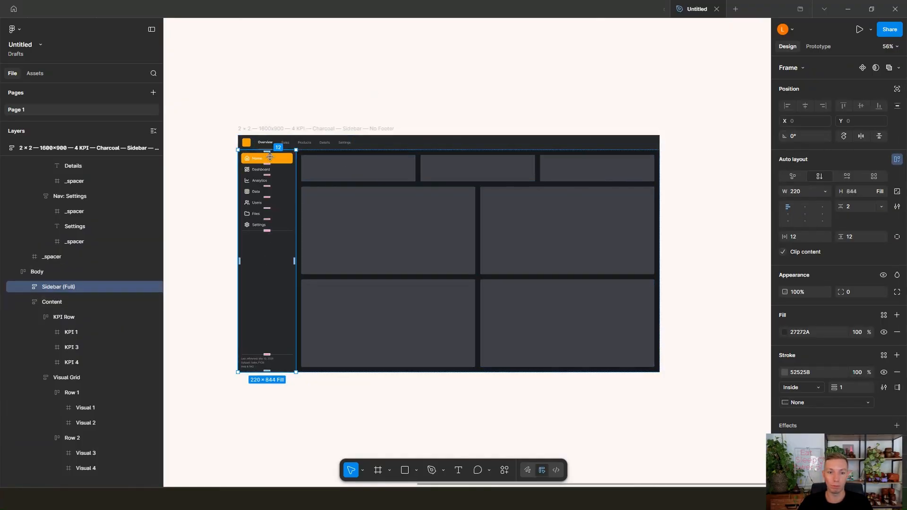
Step: Change the fill of the Home navigation item in the Charcoal sidebar to the blue-violet 510BF5
left_click(282, 161)
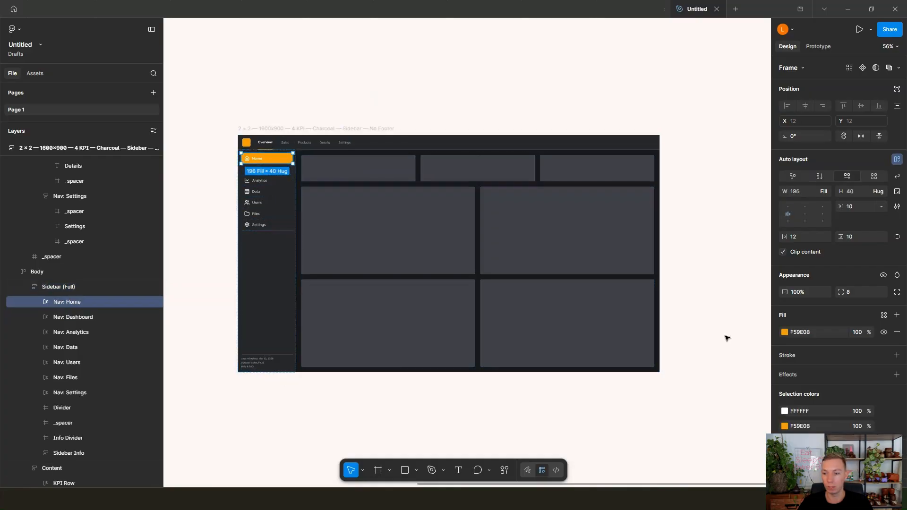
left_click(786, 332)
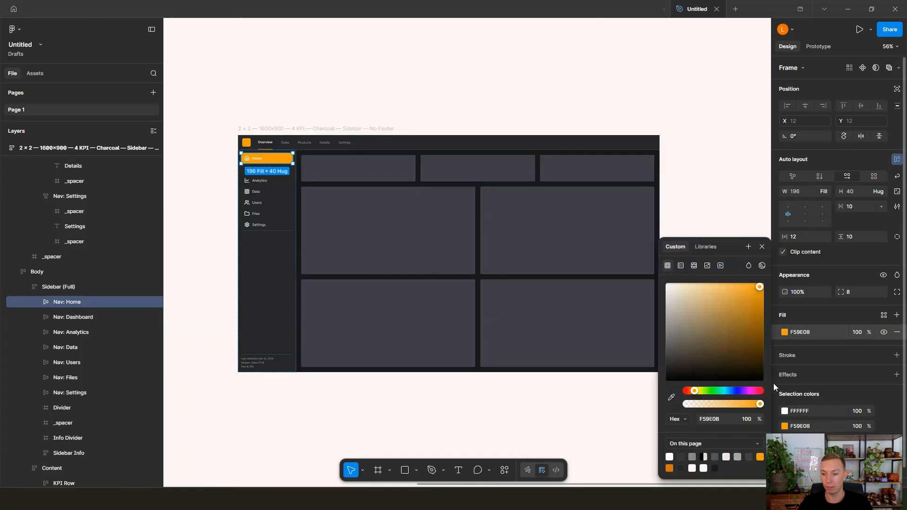
left_click_drag(698, 394, 739, 390)
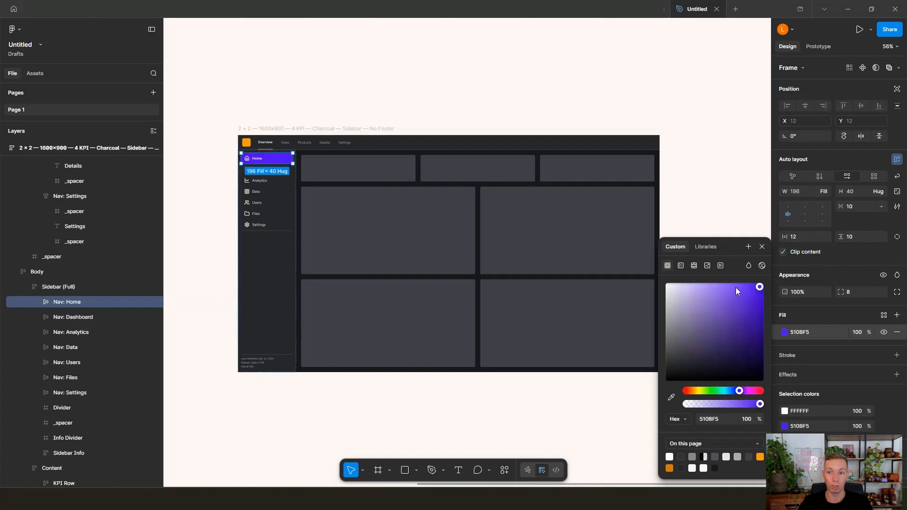
left_click(741, 204)
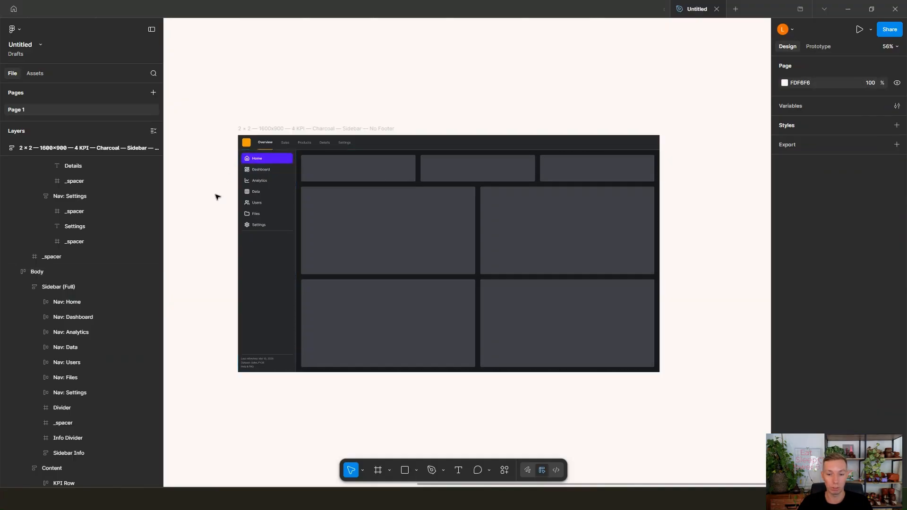
Step: Reopen the Background Designer plugin to examine its style settings and available color presets, and close it without generating anything
right_click(373, 399)
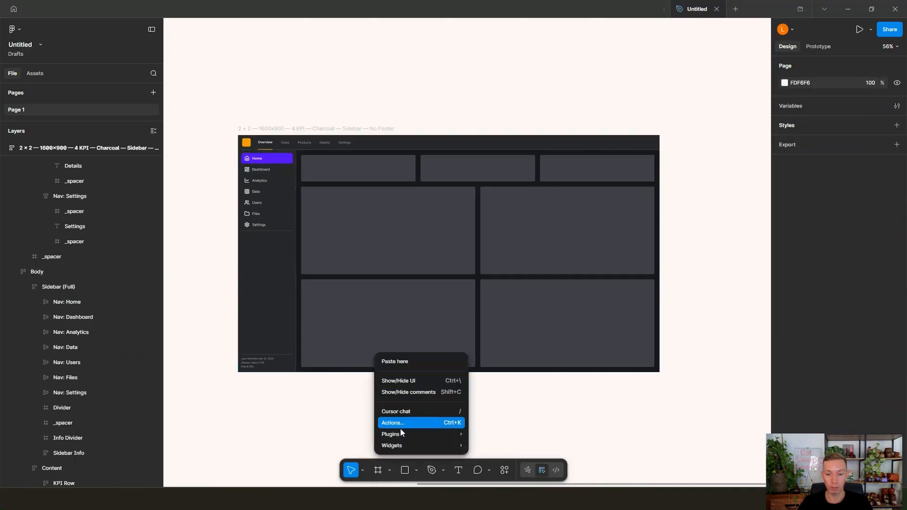
mouse_move(453, 434)
left_click(527, 404)
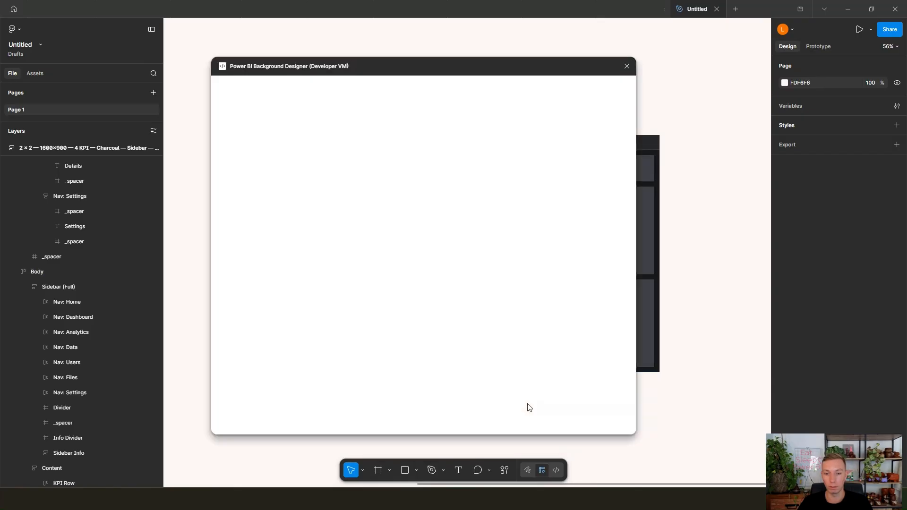
scroll(437, 340, "down", 2)
left_click(451, 331)
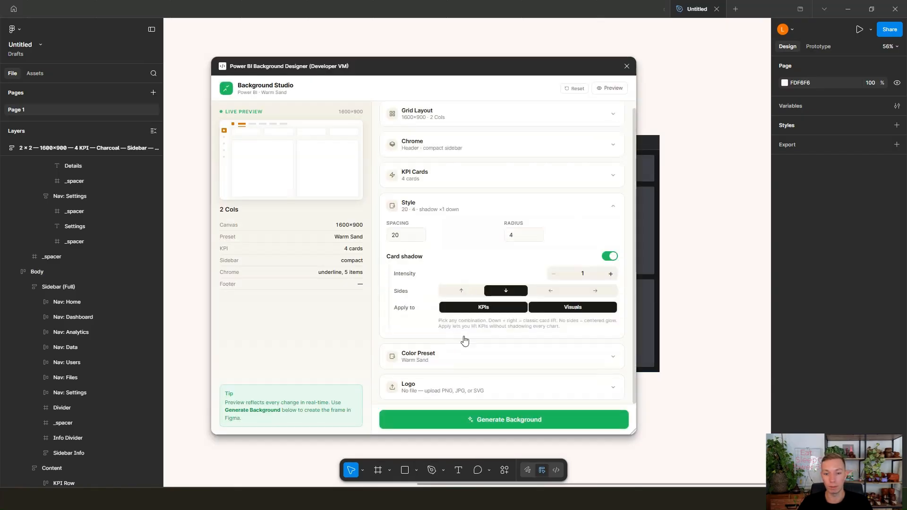
left_click(464, 363)
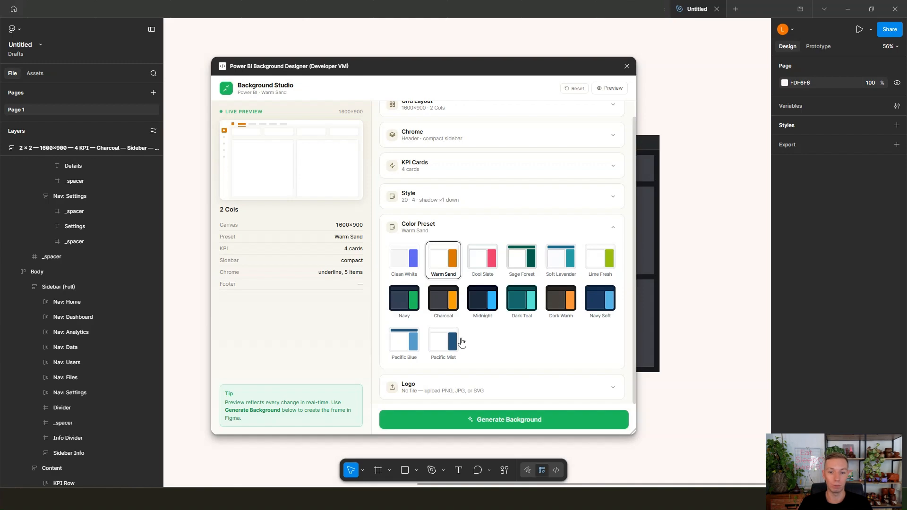
left_click(627, 66)
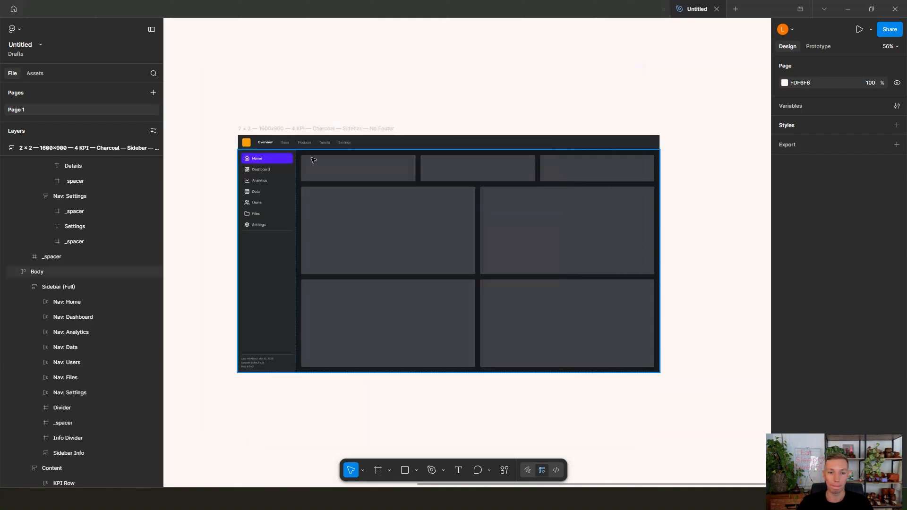
Step: Turn off auto layout on the Charcoal frame and on its Content frame
left_click(300, 131)
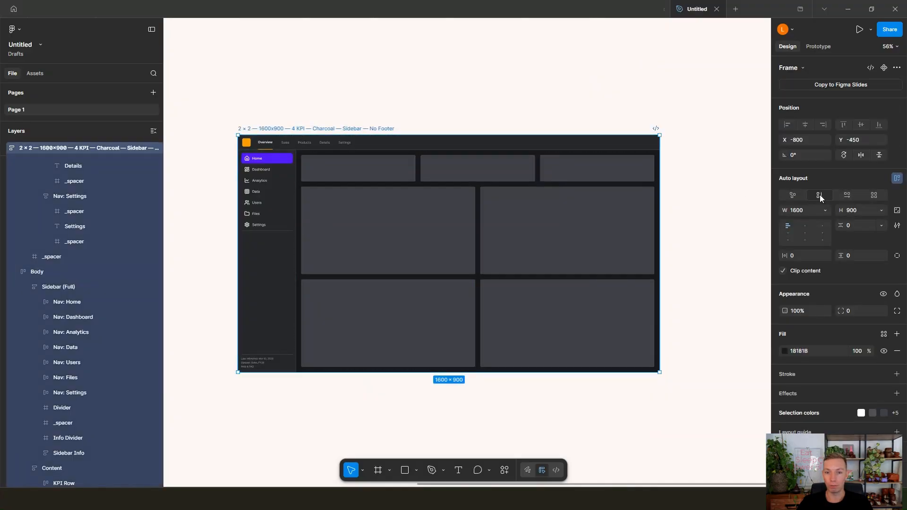
left_click(897, 179)
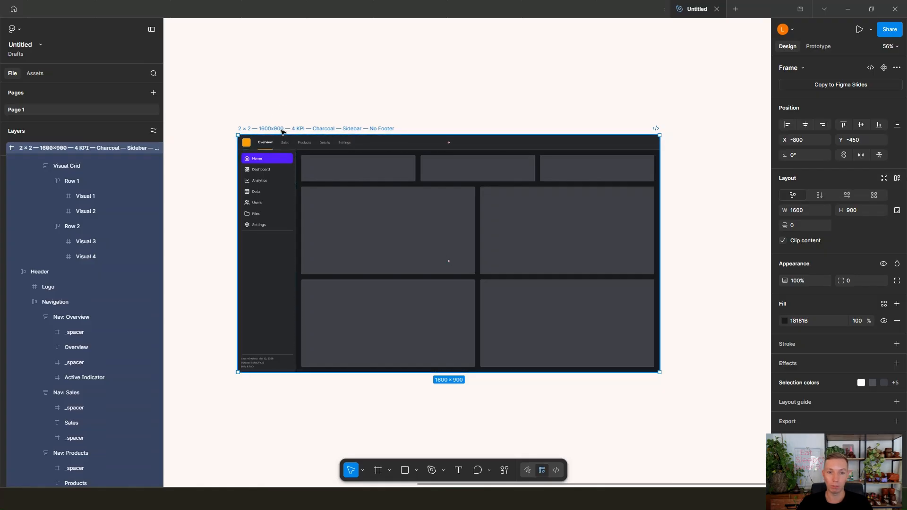
double_click(357, 172)
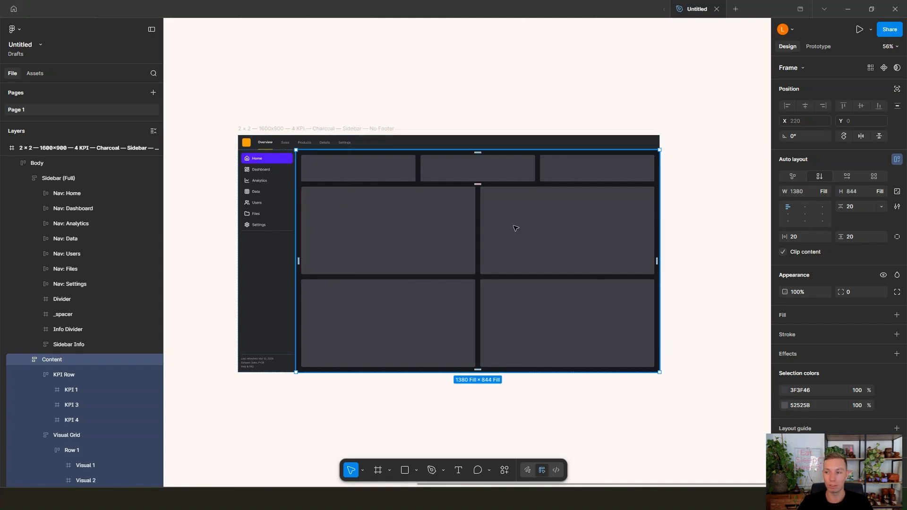
left_click(897, 159)
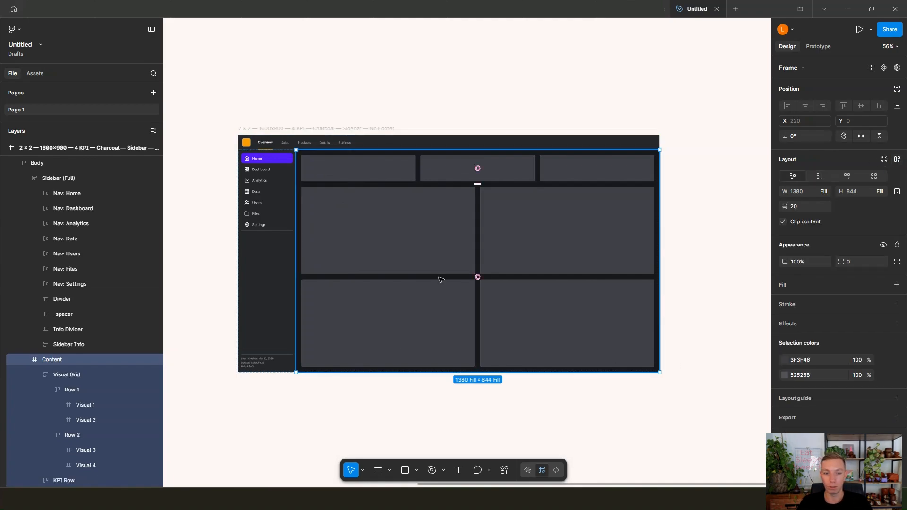
Step: Turn off auto layout on the full sidebar and on the header of the Charcoal frame
left_click(283, 289)
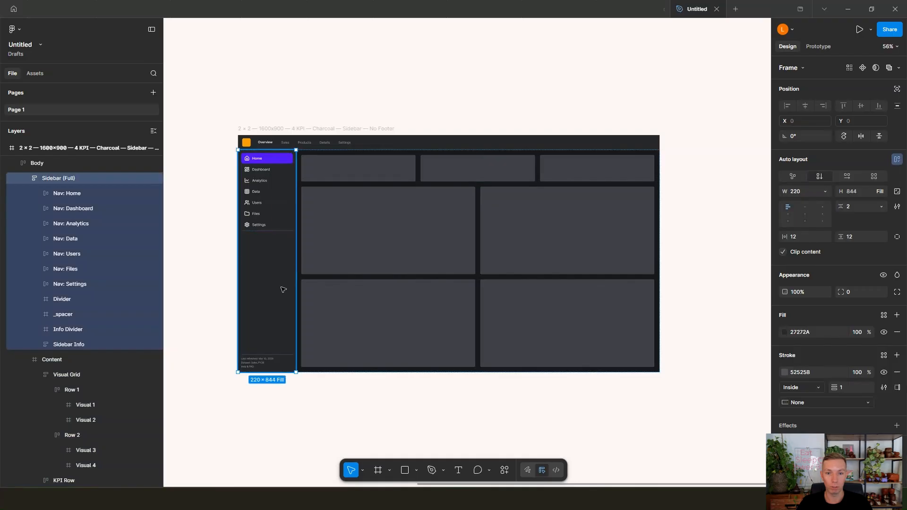
left_click(893, 161)
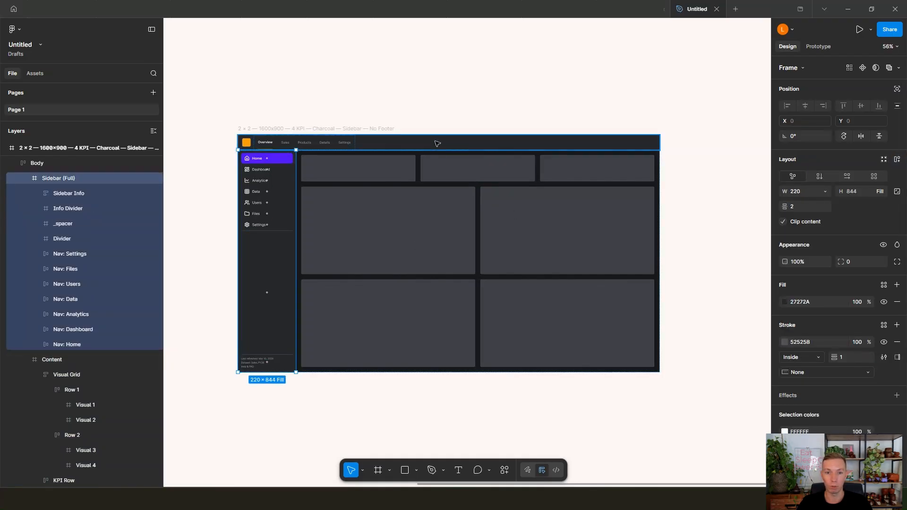
left_click(437, 144)
left_click(897, 159)
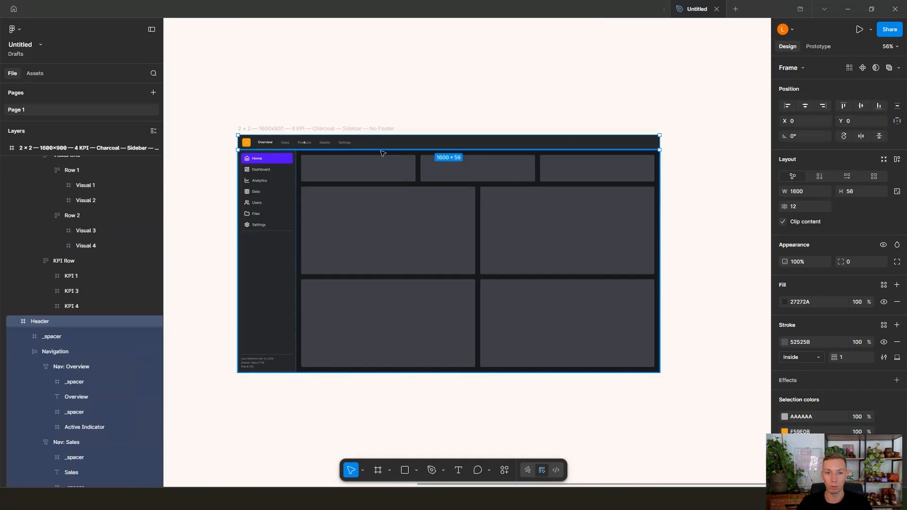
Step: Widen the spacer inside the Charcoal sidebar to about 481 px and clear the selection
left_click(359, 145)
left_click(303, 232)
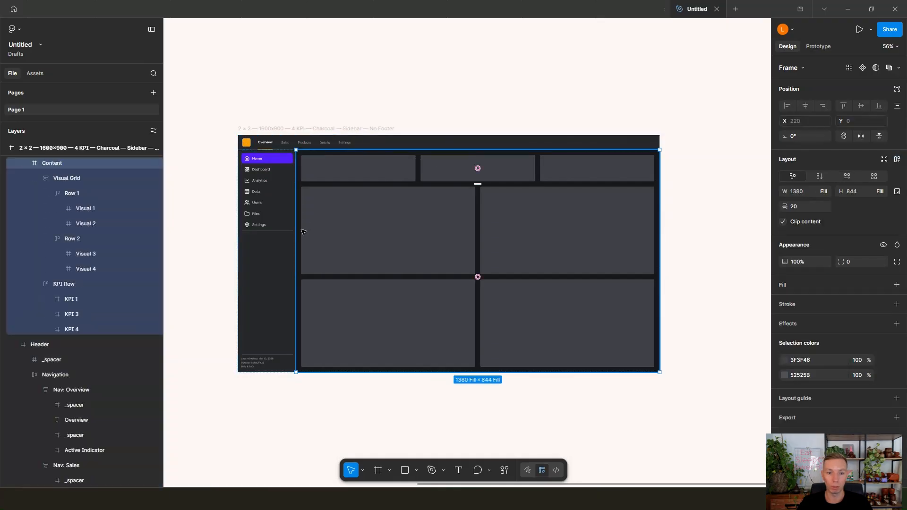
left_click(286, 259)
left_click_drag(295, 257, 369, 257)
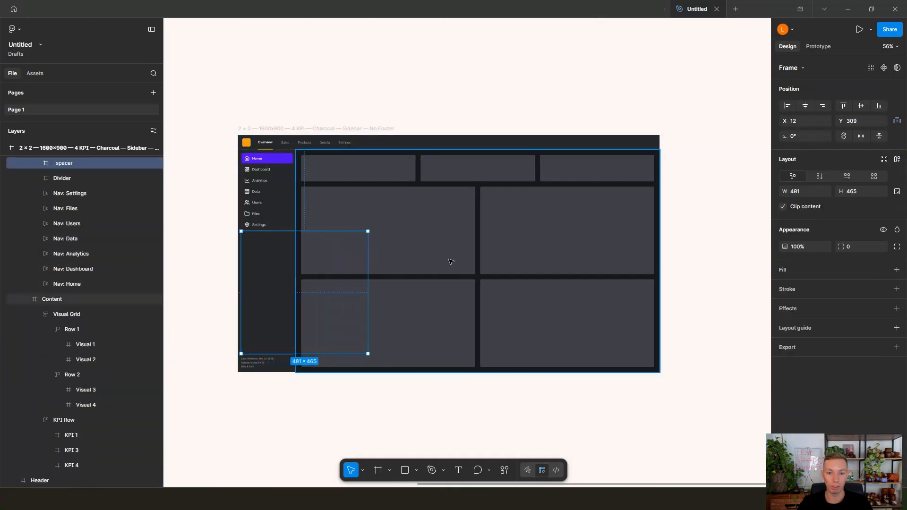
left_click(425, 267)
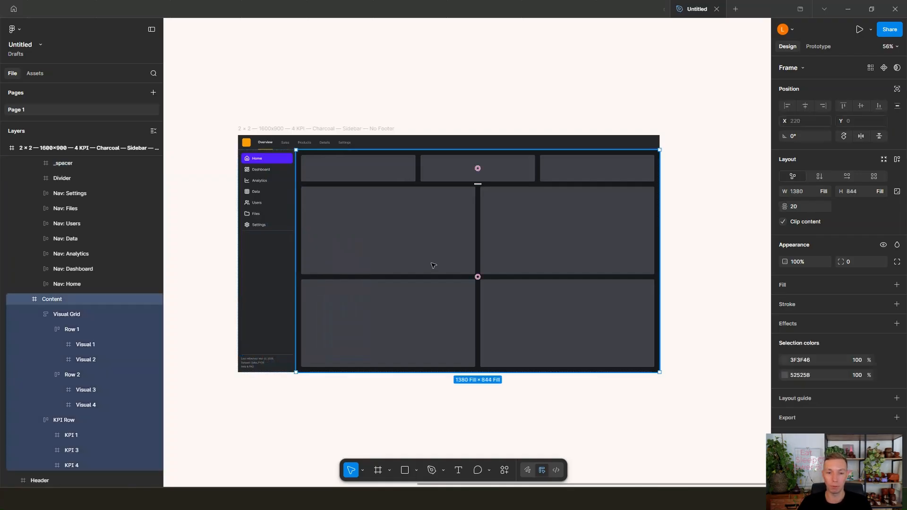
left_click(346, 409)
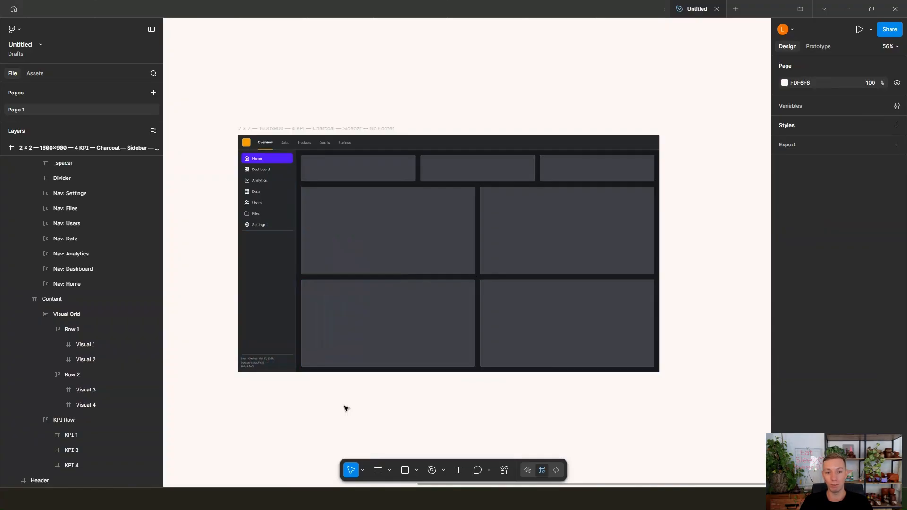
Step: Run the Background Designer plugin again, choosing the Dashboard grid arrangement with 0 KPI cards
right_click(346, 408)
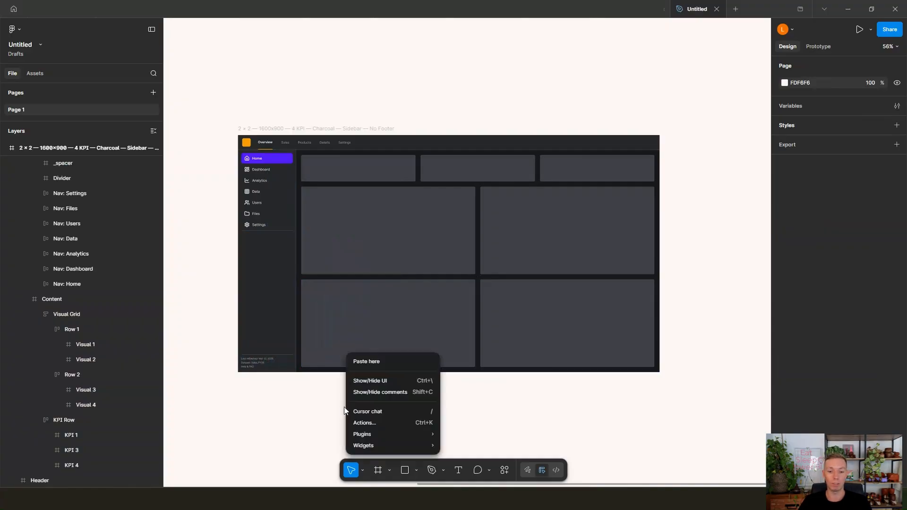
mouse_move(417, 432)
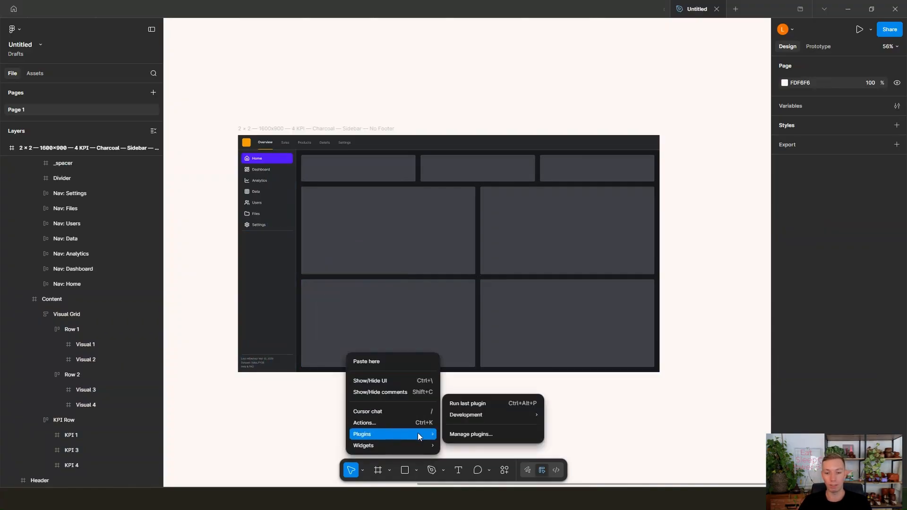
left_click(484, 403)
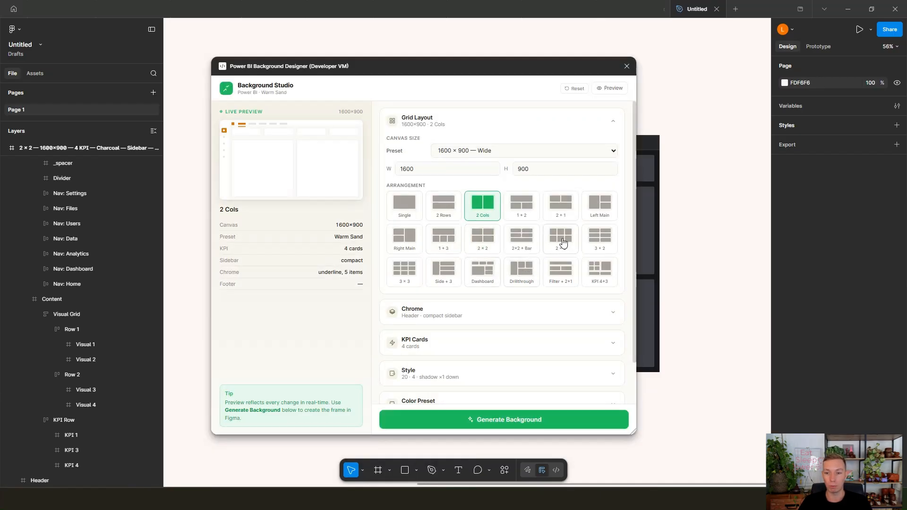
left_click(484, 276)
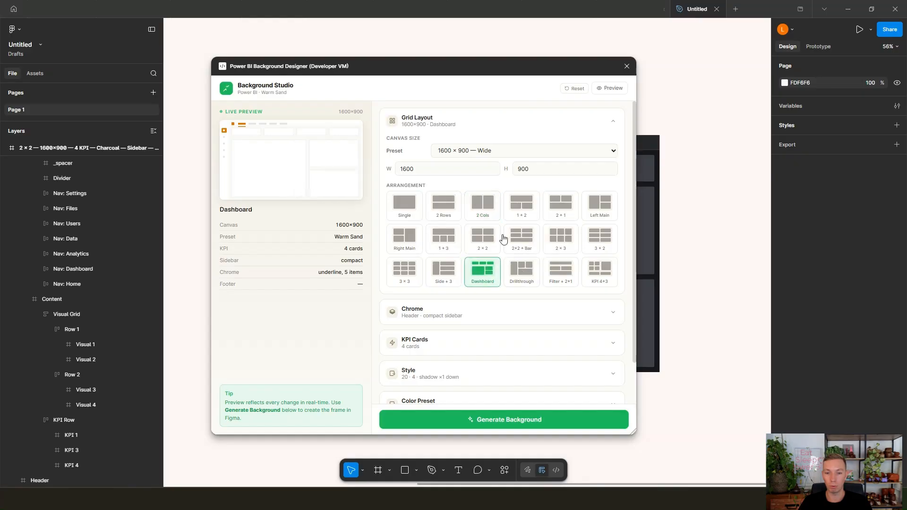
left_click(467, 341)
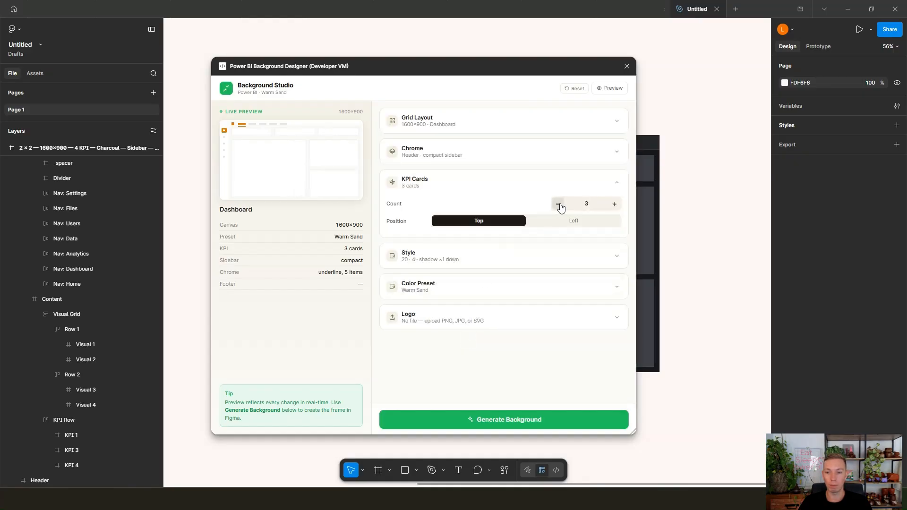
left_click(559, 204)
left_click(559, 203)
left_click(559, 204)
left_click(560, 204)
Step: Generate the 1600 × 900 background with the Navy Soft color preset and place the new frame below the Charcoal frame
left_click(496, 279)
scroll(566, 297, "down", 1)
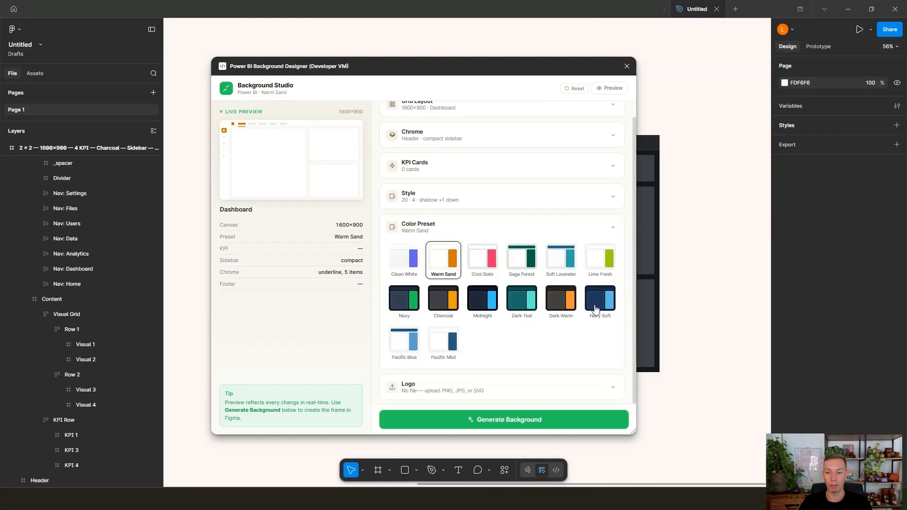
left_click(599, 303)
left_click(583, 428)
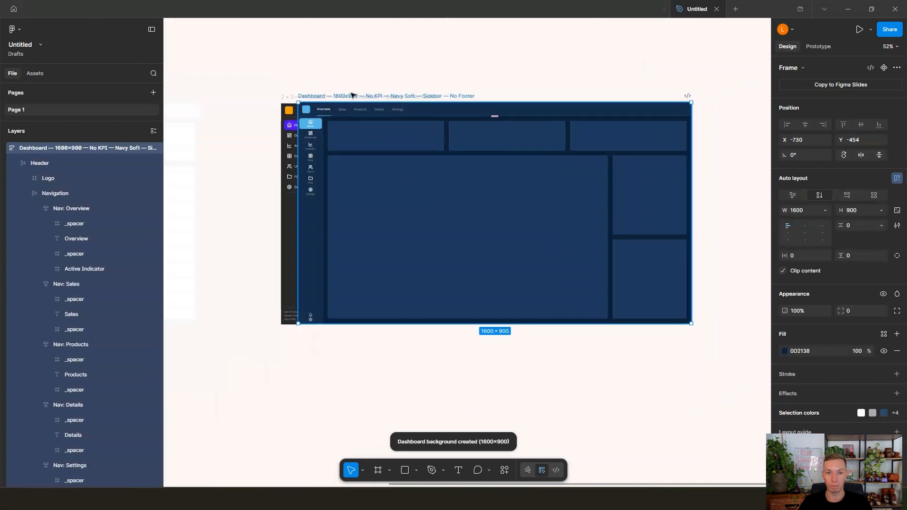
scroll(387, 339, "down", 4)
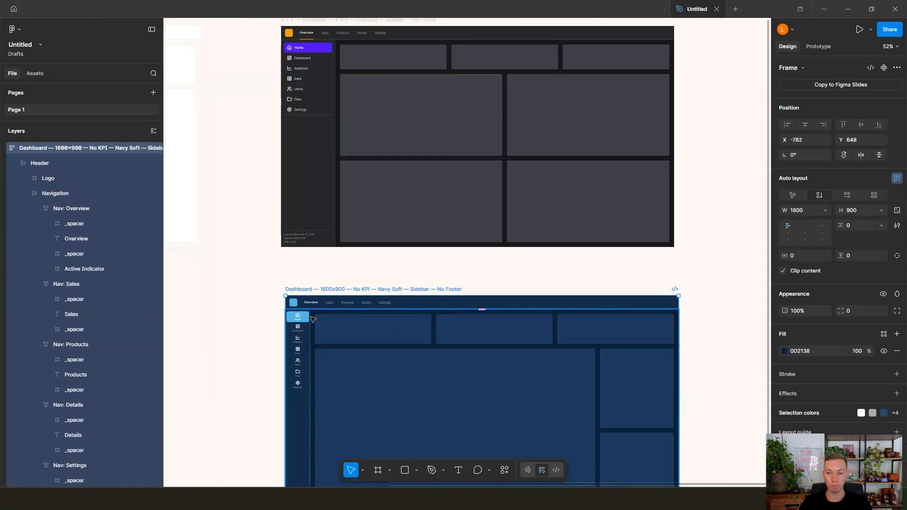